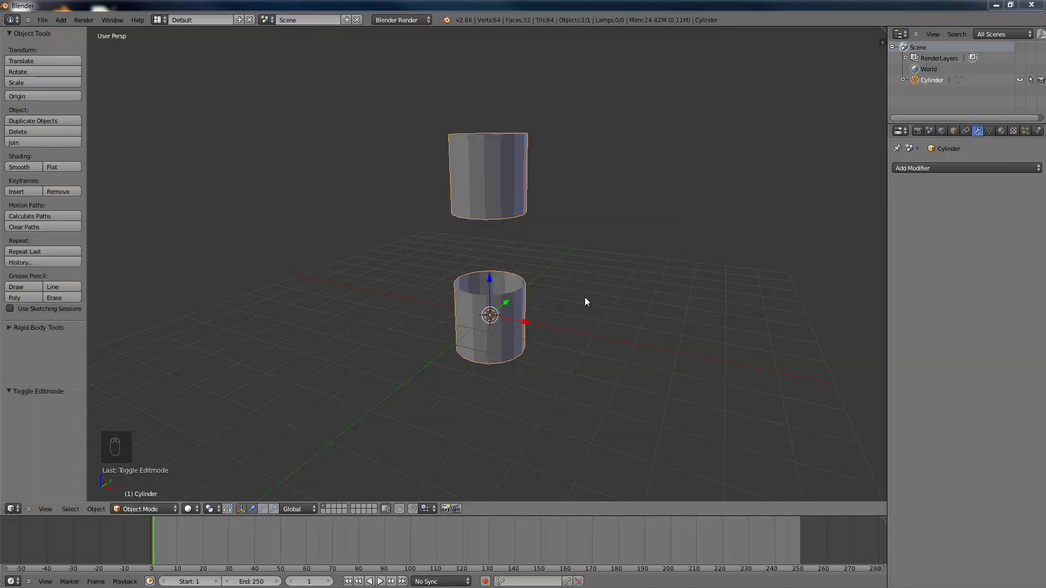
Orbit lower and zoom in for a close, level view of the two stacked cylinder pieces
{"action": "mouse_move", "coordinate": [582, 300]}
{"action": "middle_mouse_down"}
{"action": "mouse_move", "coordinate": [604, 284]}
{"action": "mouse_move", "coordinate": [594, 304]}
{"action": "middle_mouse_up"}
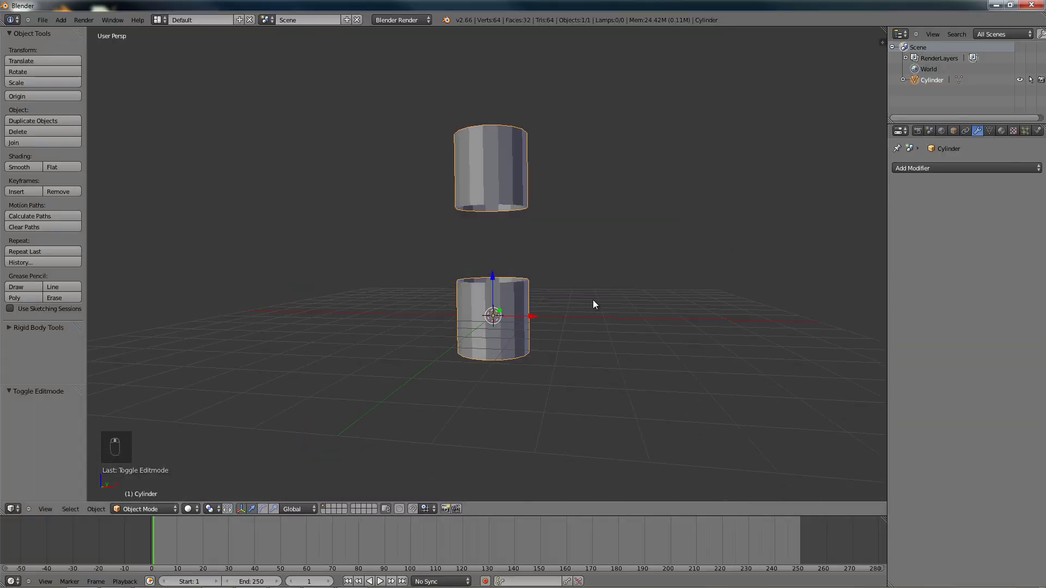
{"action": "scroll", "coordinate": [599, 322], "scroll_direction": "up", "scroll_amount": 3}
In Edit Mode, select the upper piece's bottom edge loop and the lower piece's top loop together
{"action": "key", "text": "Tab"}
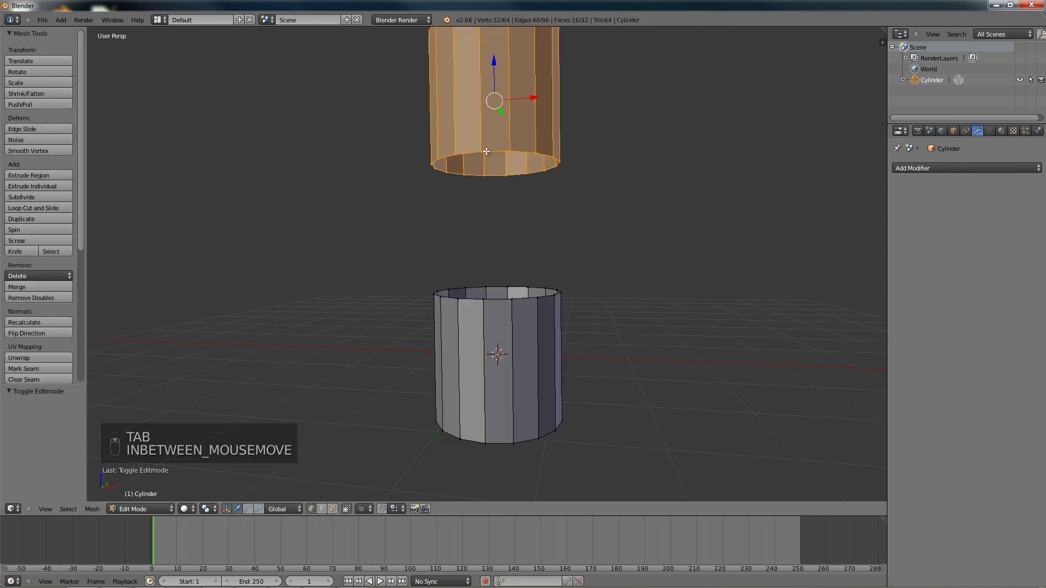
{"action": "right_click", "coordinate": [489, 152], "text": "alt"}
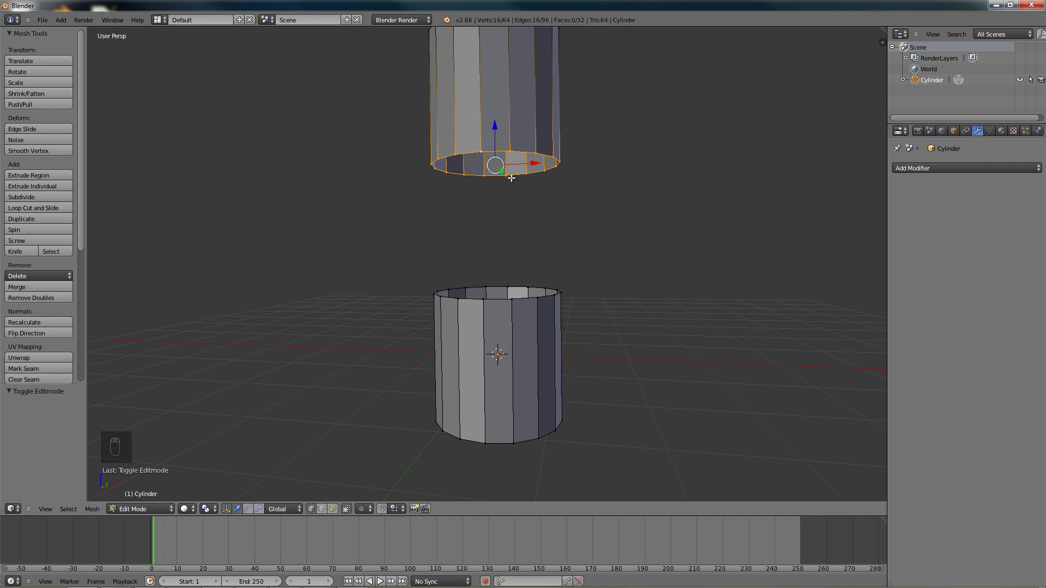
{"action": "middle_click_drag", "start_coordinate": [522, 266], "coordinate": [584, 264]}
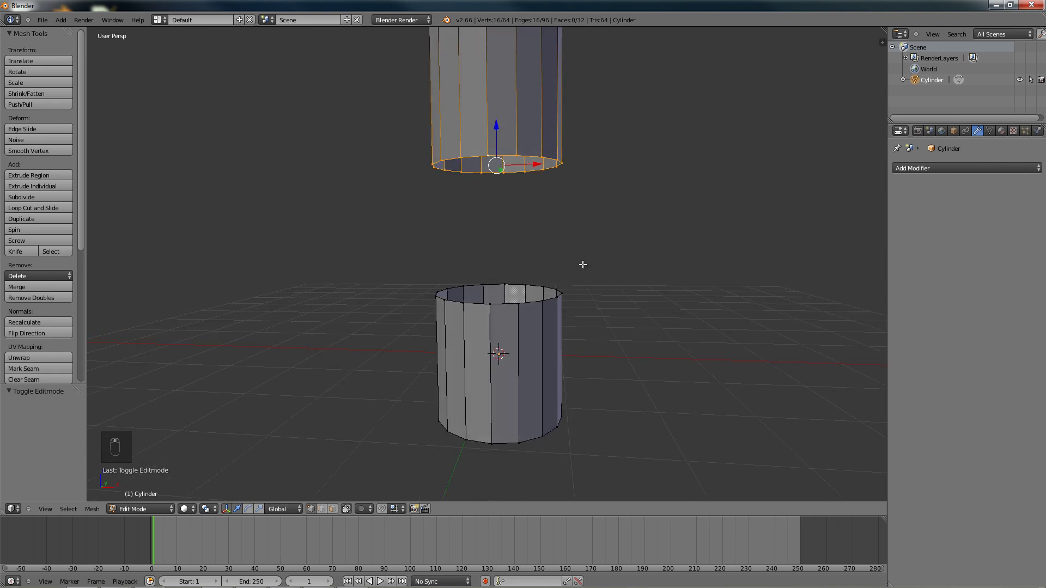
{"action": "middle_click_drag", "start_coordinate": [523, 192], "coordinate": [542, 199]}
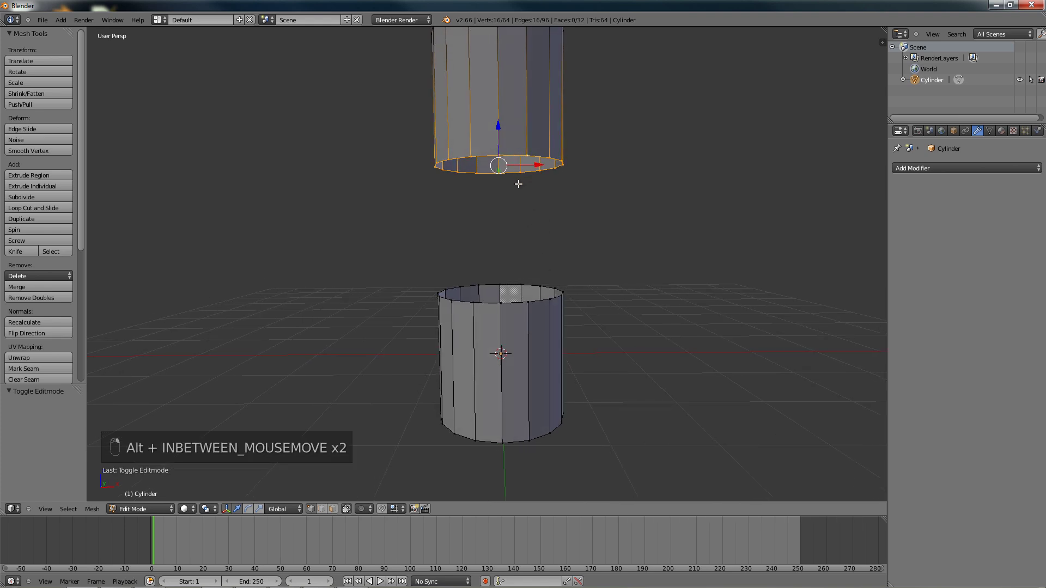
{"action": "right_click", "coordinate": [512, 284], "text": "alt+shift"}
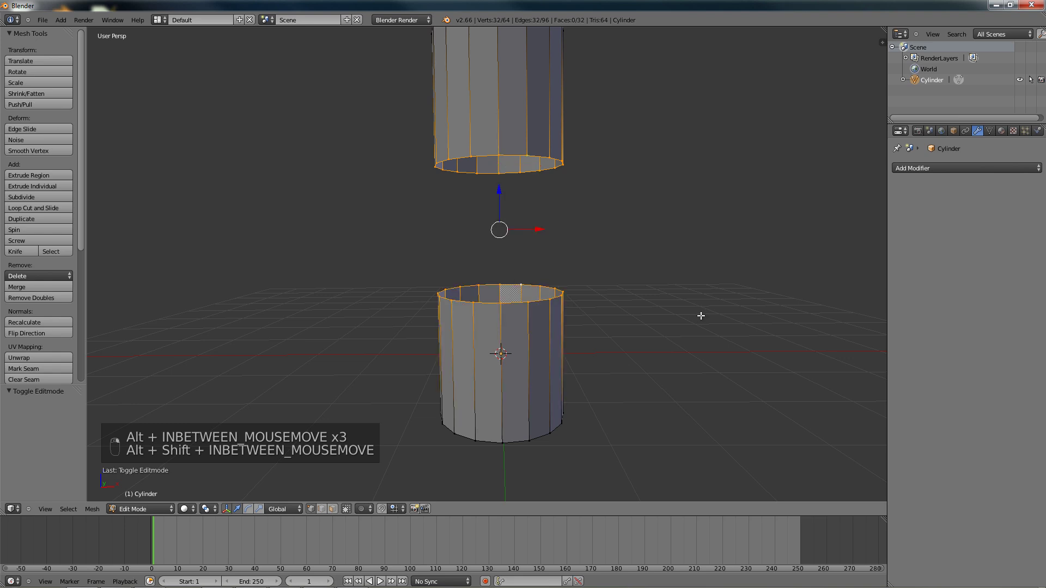
{"action": "key", "text": "a"}
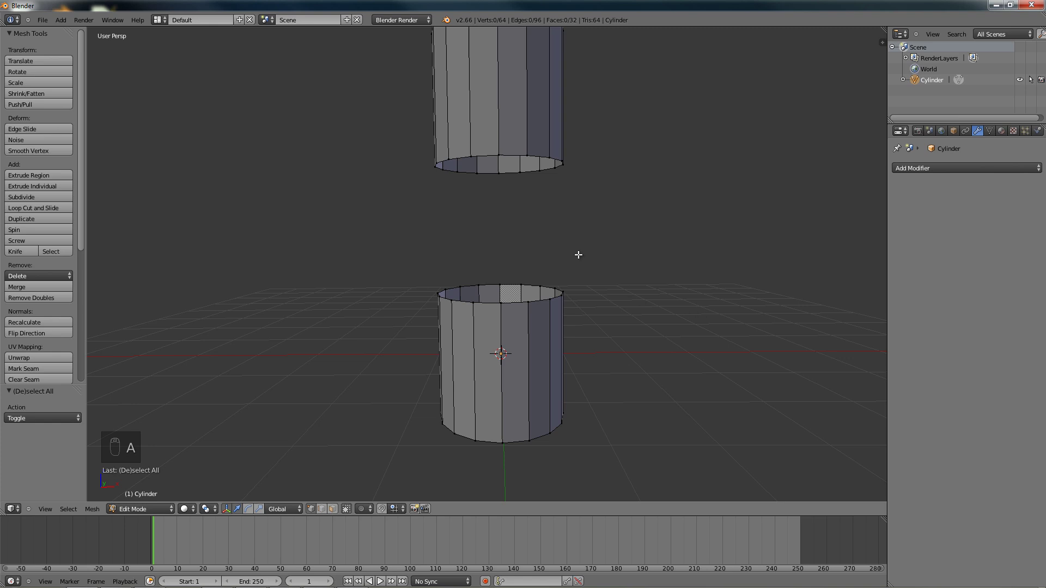
{"action": "right_click", "coordinate": [516, 154], "text": "alt"}
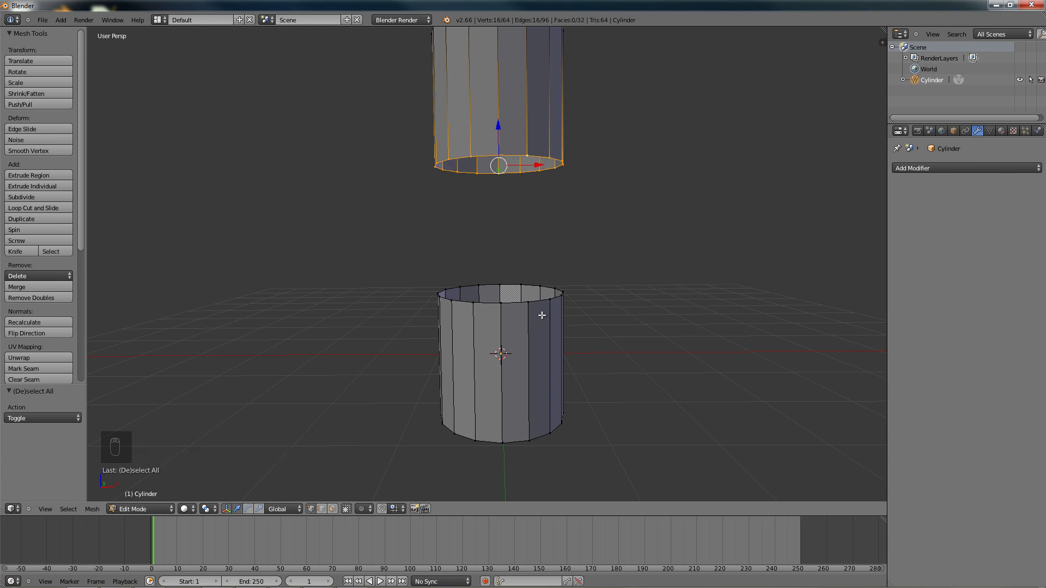
{"action": "right_click", "coordinate": [511, 283], "text": "alt+shift"}
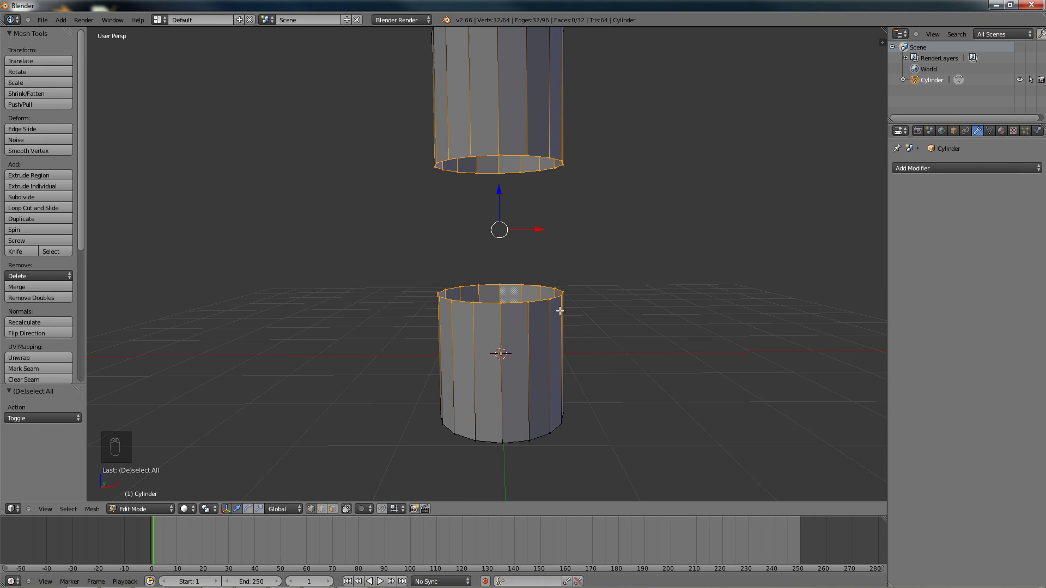
{"action": "mouse_move", "coordinate": [560, 289]}
{"action": "middle_mouse_down"}
{"action": "mouse_move", "coordinate": [534, 298]}
{"action": "mouse_move", "coordinate": [560, 290]}
{"action": "middle_mouse_up"}
Bridge the two selected rims with Bridge Two Edge Loops from the W Specials menu
{"action": "key", "text": "w"}
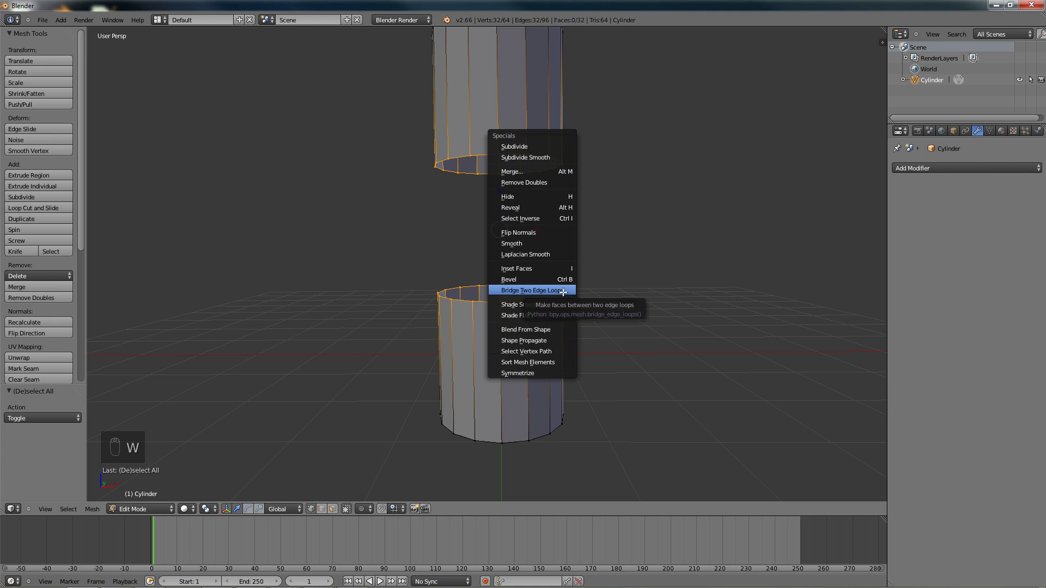
{"action": "left_click", "coordinate": [567, 293]}
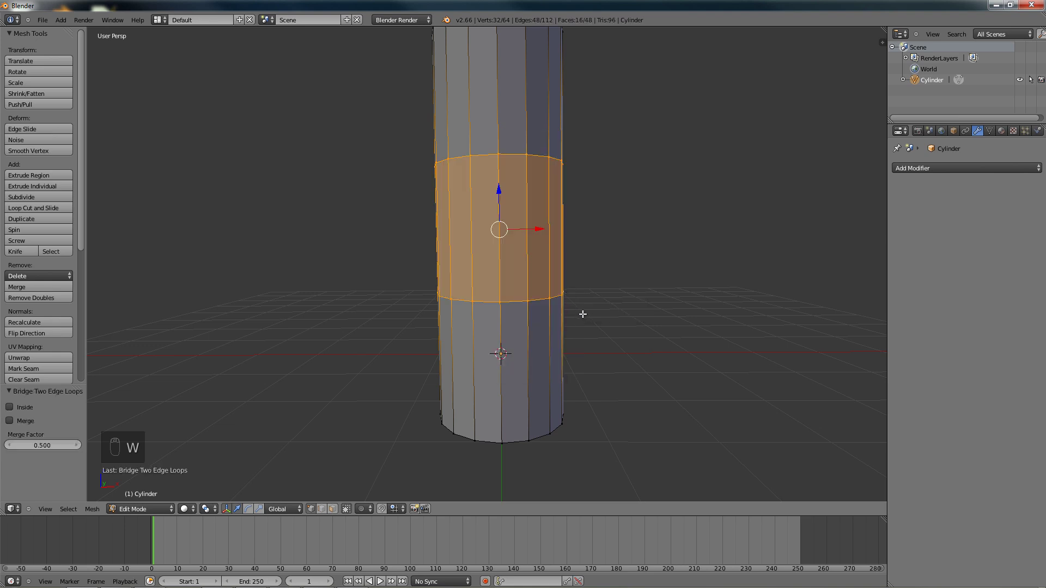
{"action": "key", "text": "a"}
{"action": "middle_click_drag", "start_coordinate": [612, 311], "coordinate": [654, 338]}
Check the joined 48-face tube in Object Mode, then return to Edit Mode with everything selected
{"action": "key", "text": "Tab"}
{"action": "middle_click_drag", "start_coordinate": [544, 186], "coordinate": [512, 327]}
{"action": "key", "text": "Tab"}
{"action": "key", "text": "a"}
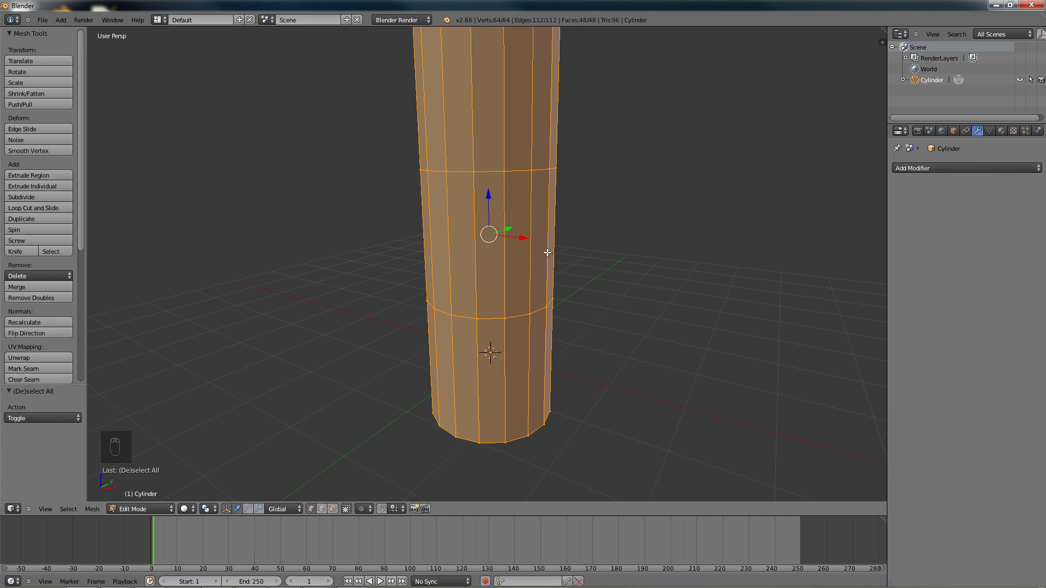
Undo the bridge, then delete the two vertices of one vertical seam to open the lower cylinder
{"action": "key", "text": "z"}
{"action": "key", "text": "z"}
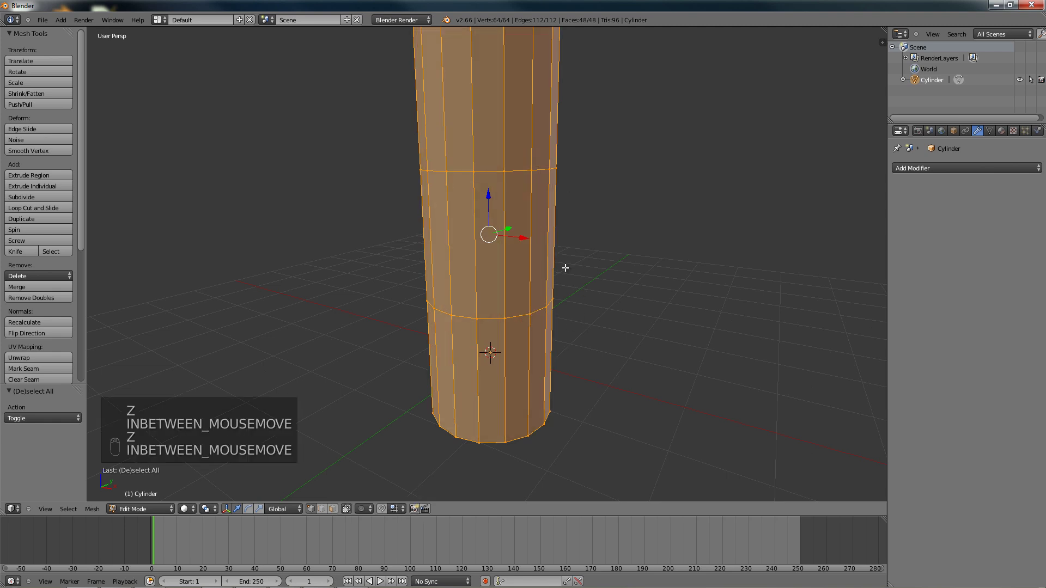
{"action": "key", "text": "ctrl+z"}
{"action": "key", "text": "ctrl+z"}
{"action": "key", "text": "ctrl+z"}
{"action": "key", "text": "ctrl+z"}
{"action": "key", "text": "ctrl+z"}
{"action": "key", "text": "ctrl+z"}
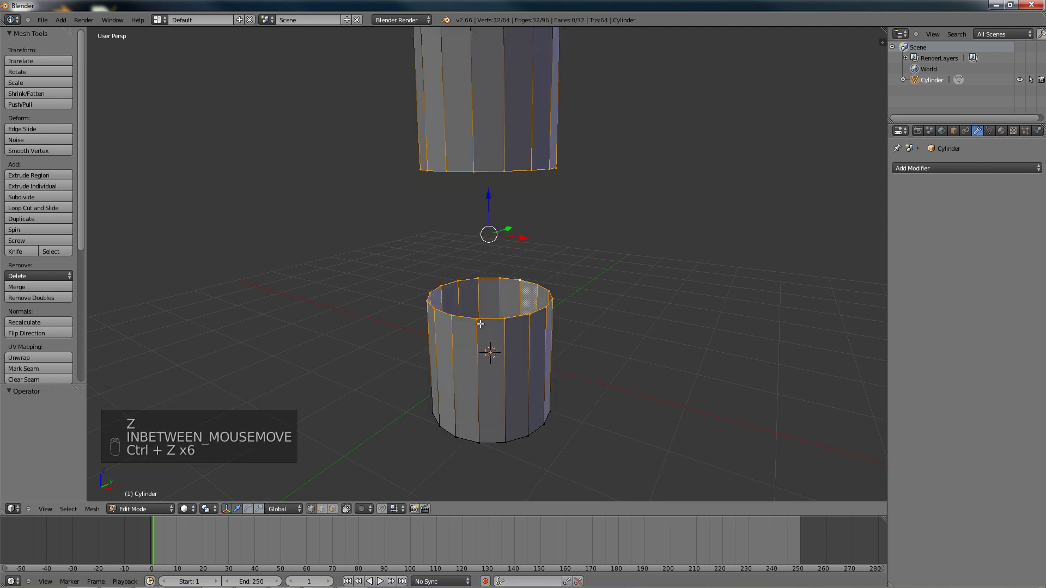
{"action": "right_click", "coordinate": [478, 319]}
{"action": "right_click", "coordinate": [479, 444], "text": "shift"}
{"action": "key", "text": "x"}
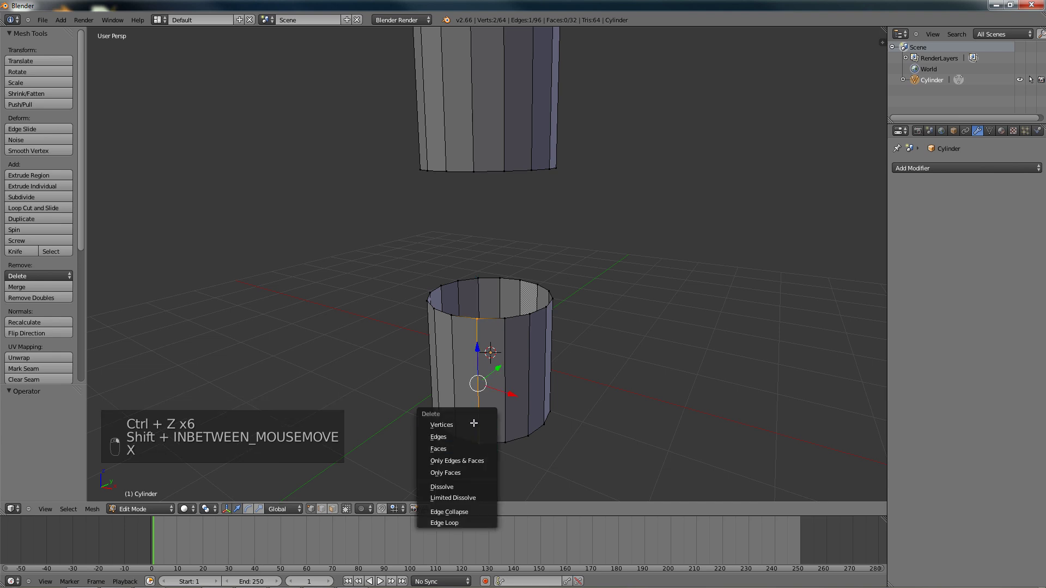
{"action": "left_click", "coordinate": [475, 423]}
Fill the opened gap with a new face from its four corner vertices
{"action": "right_click", "coordinate": [505, 442]}
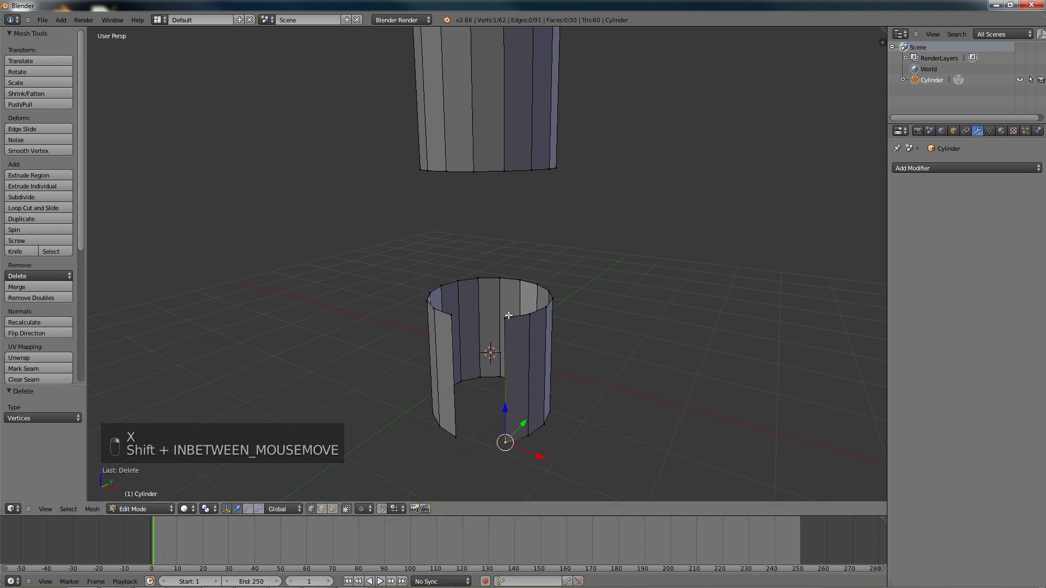
{"action": "right_click", "coordinate": [505, 319], "text": "shift"}
{"action": "right_click", "coordinate": [451, 315], "text": "shift"}
{"action": "right_click", "coordinate": [452, 433], "text": "shift"}
{"action": "key", "text": "f"}
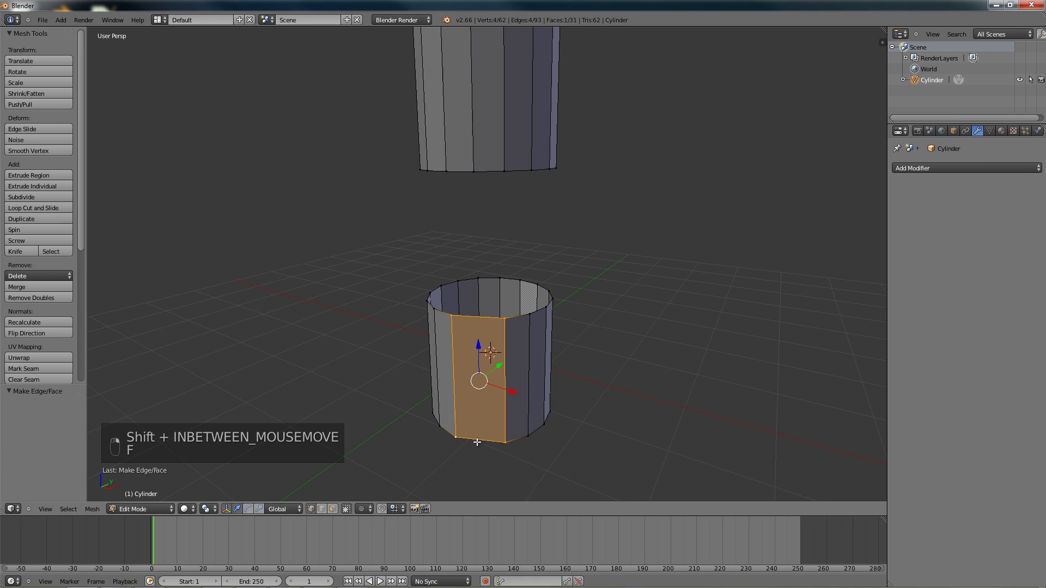
{"action": "key", "text": "a"}
Select both mismatched rims and try Bridge Two Edge Loops, which fails to join them
{"action": "right_click", "coordinate": [474, 319], "text": "alt"}
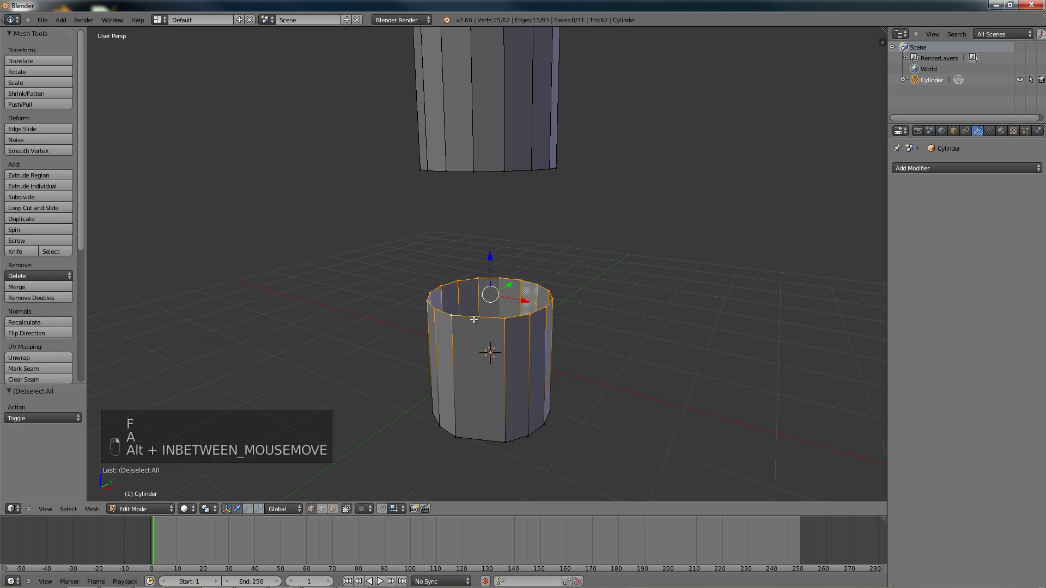
{"action": "right_click", "coordinate": [491, 169], "text": "alt+shift"}
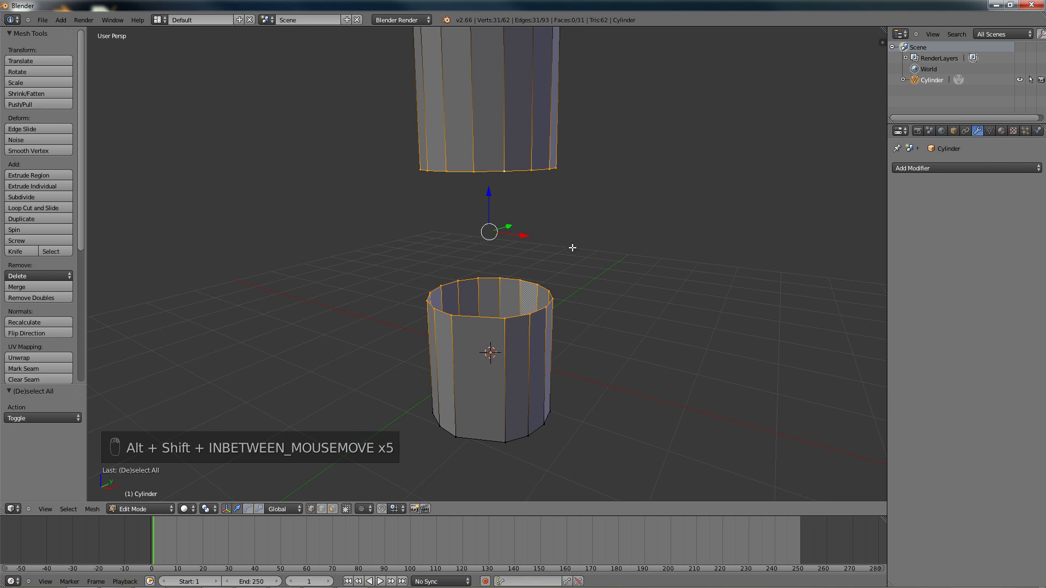
{"action": "key", "text": "w"}
{"action": "left_click", "coordinate": [599, 258]}
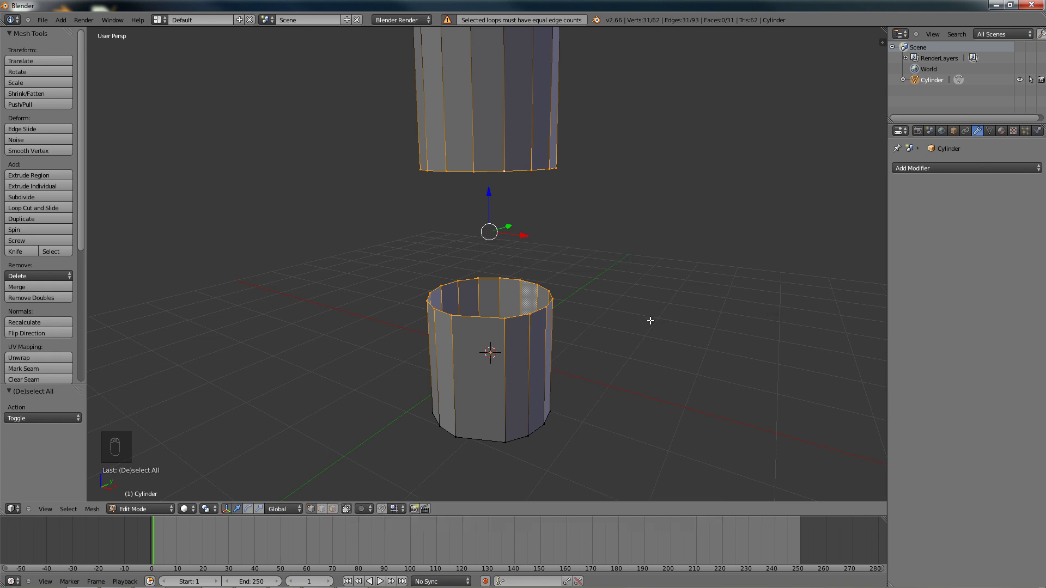
{"action": "middle_click_drag", "start_coordinate": [594, 311], "coordinate": [540, 347]}
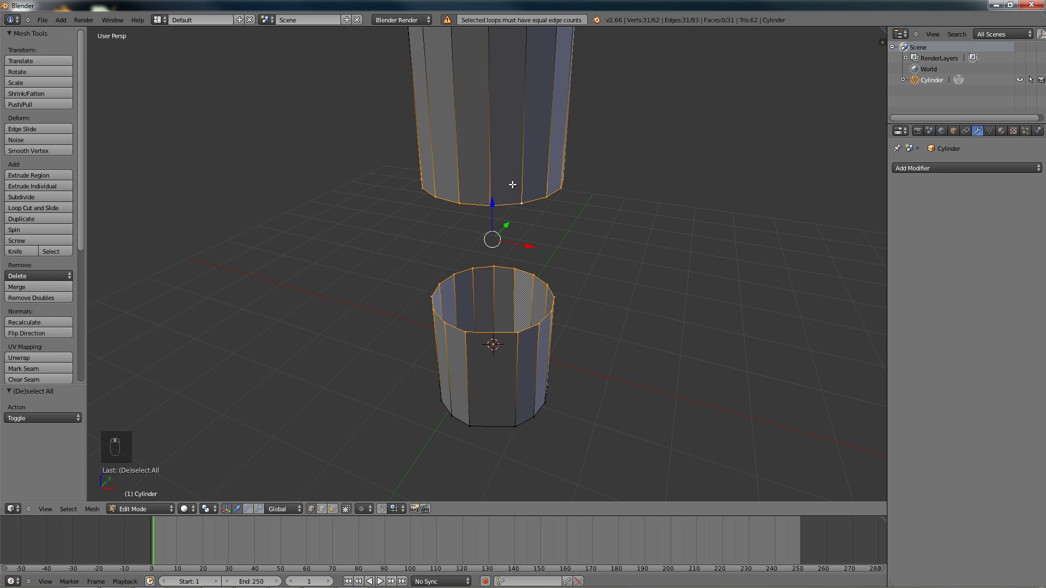
{"action": "middle_click_drag", "start_coordinate": [505, 236], "coordinate": [565, 210]}
{"action": "right_click", "coordinate": [553, 187]}
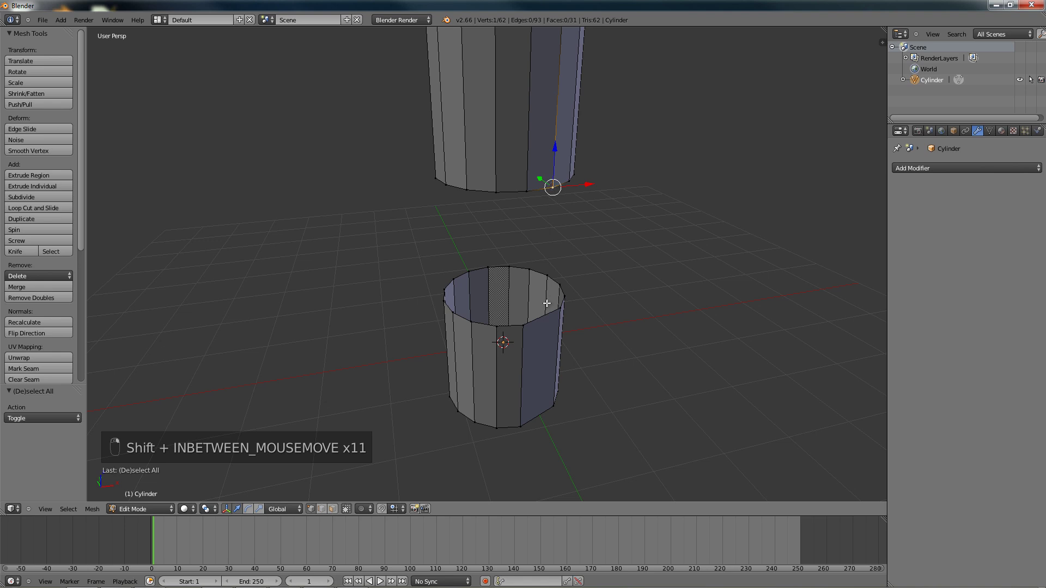
Frame the open-topped box and its cylinder beside the earlier pieces, and enter Edit Mode on it
{"action": "middle_click_drag", "start_coordinate": [623, 341], "coordinate": [584, 327]}
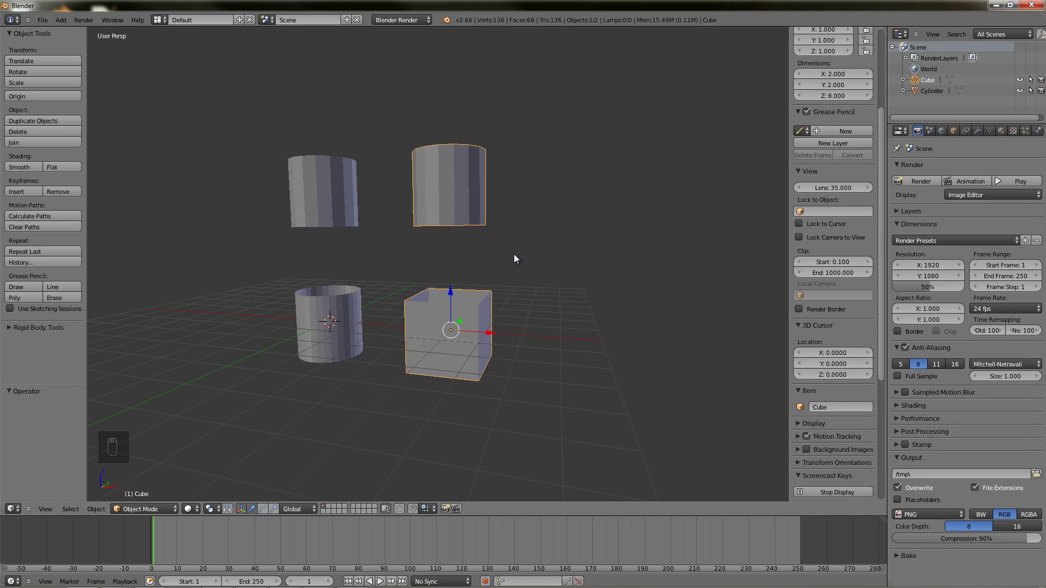
{"action": "scroll", "coordinate": [515, 254], "scroll_direction": "up", "scroll_amount": 5}
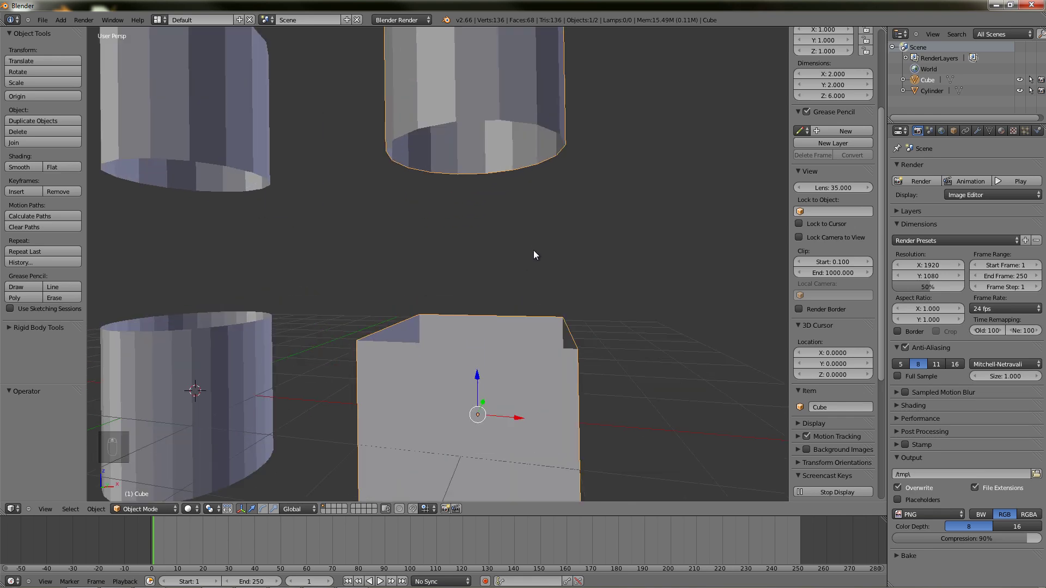
{"action": "middle_click_drag", "start_coordinate": [534, 250], "coordinate": [528, 269]}
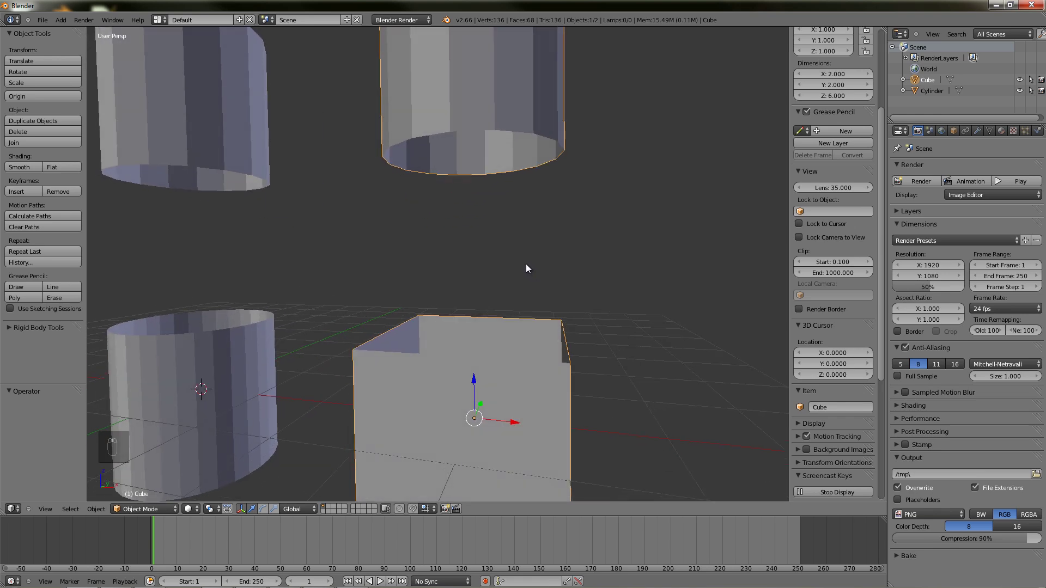
{"action": "scroll", "coordinate": [526, 266], "scroll_direction": "down", "scroll_amount": 4}
{"action": "key", "text": "Tab"}
Select the box's top rim and the cylinder's bottom rim, and fill faces between them with Alt+F
{"action": "right_click", "coordinate": [496, 297], "text": "alt"}
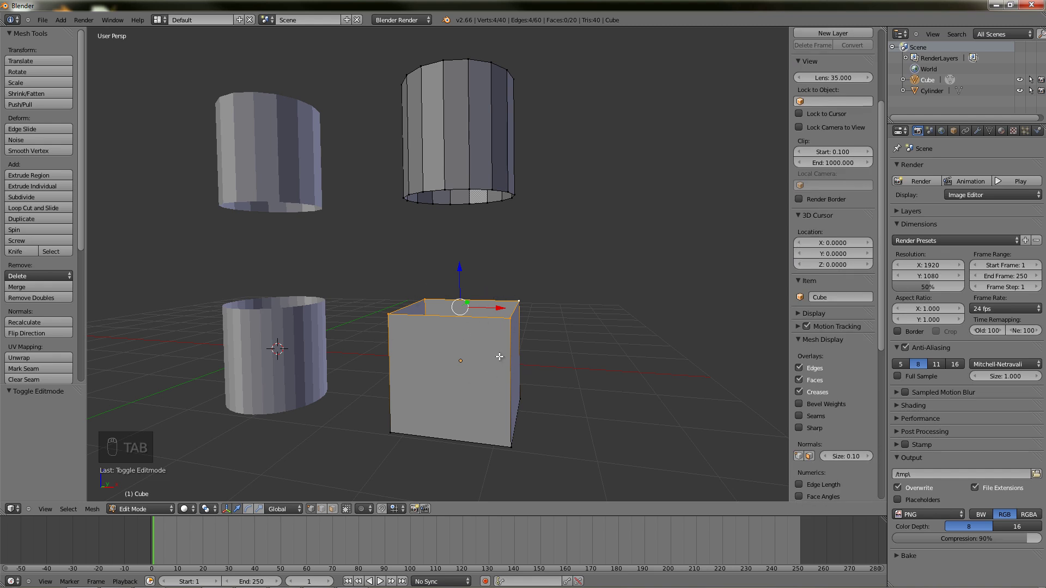
{"action": "right_click", "coordinate": [455, 190], "text": "alt+shift"}
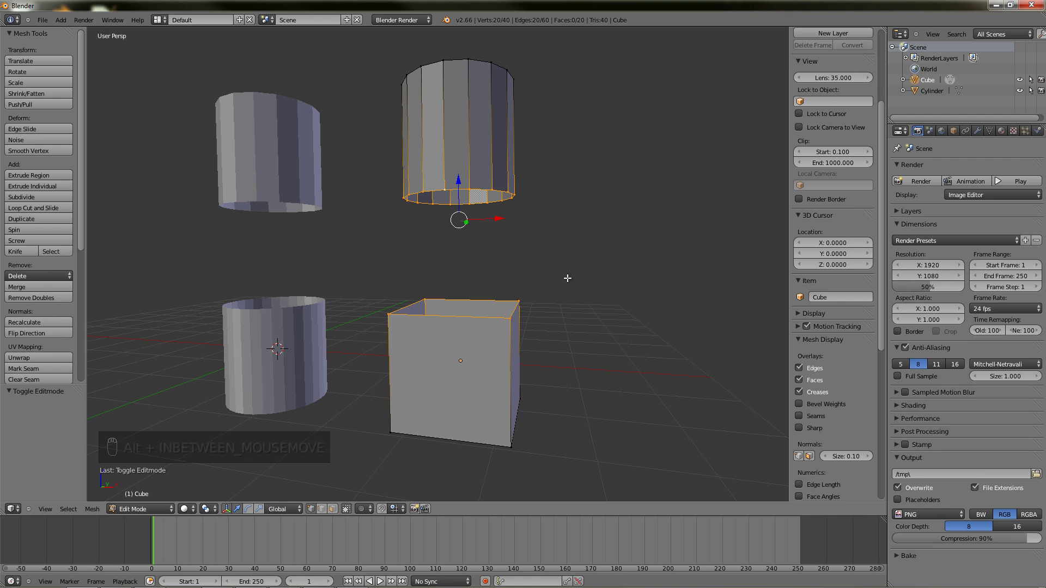
{"action": "scroll", "coordinate": [567, 278], "scroll_direction": "up", "scroll_amount": 1}
{"action": "right_click", "coordinate": [486, 309], "text": "alt"}
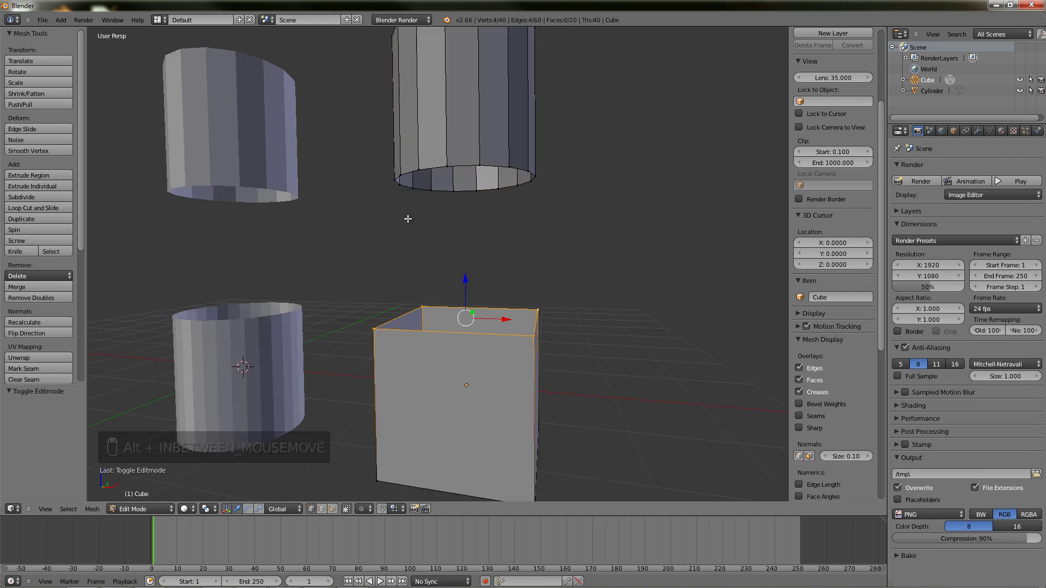
{"action": "right_click", "coordinate": [457, 169], "text": "alt+shift"}
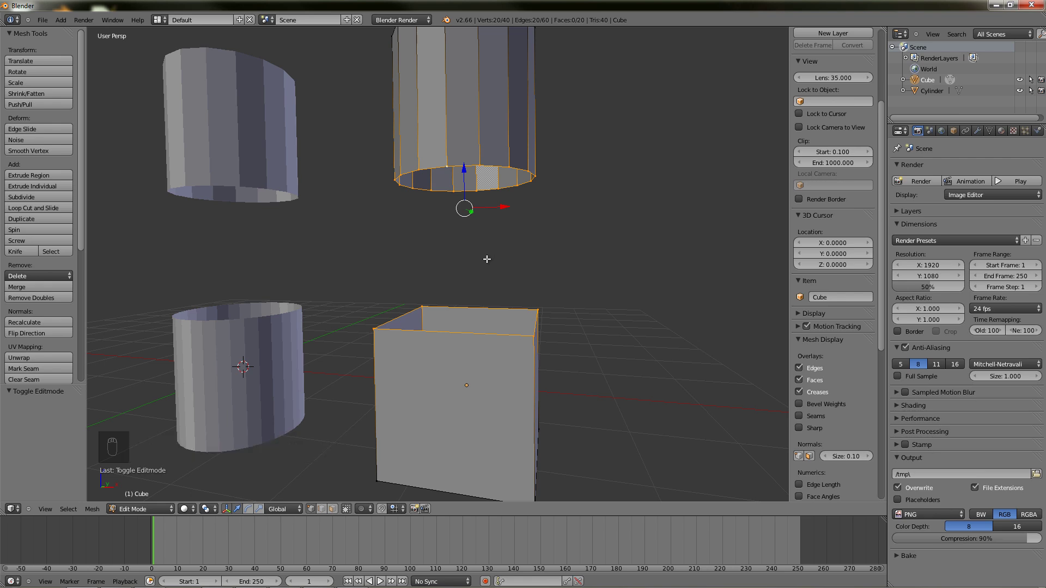
{"action": "key", "text": "alt+f"}
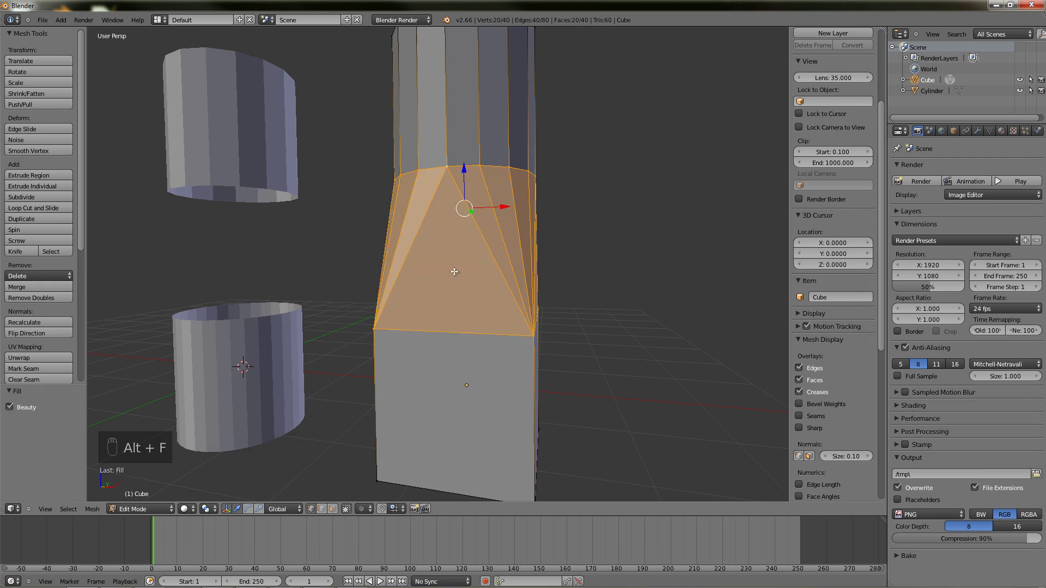
{"action": "middle_click_drag", "start_coordinate": [577, 287], "coordinate": [612, 243]}
{"action": "scroll", "coordinate": [506, 322], "scroll_direction": "up", "scroll_amount": 3}
{"action": "scroll", "coordinate": [476, 331], "scroll_direction": "down", "scroll_amount": 5}
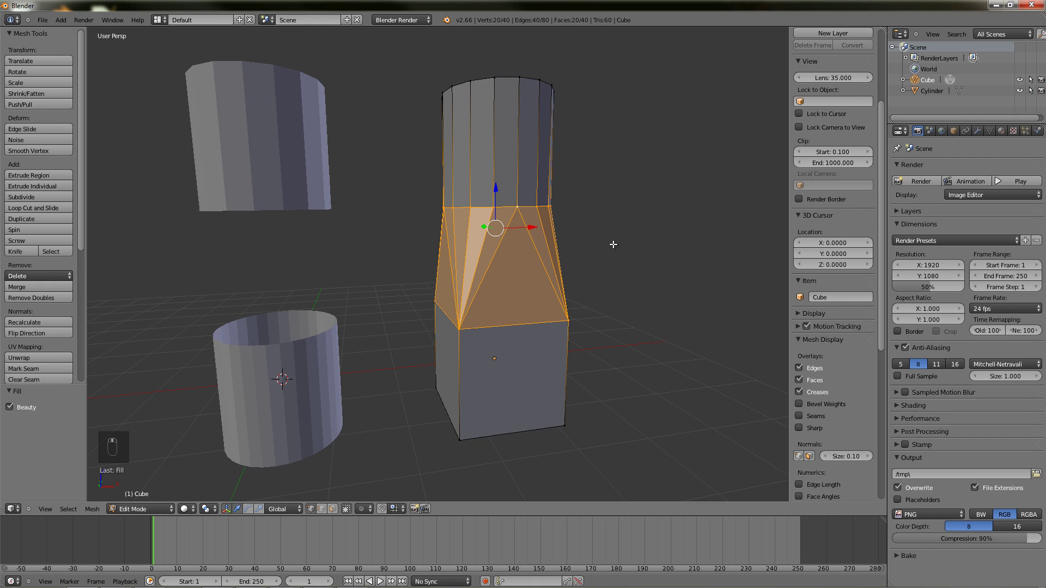
Leave Edit Mode and look over the joined box-to-cylinder column
{"action": "key", "text": "Tab"}
{"action": "middle_click_drag", "start_coordinate": [560, 290], "coordinate": [415, 322]}
{"action": "scroll", "coordinate": [561, 332], "scroll_direction": "up", "scroll_amount": 5}
{"action": "scroll", "coordinate": [469, 305], "scroll_direction": "down", "scroll_amount": 5}
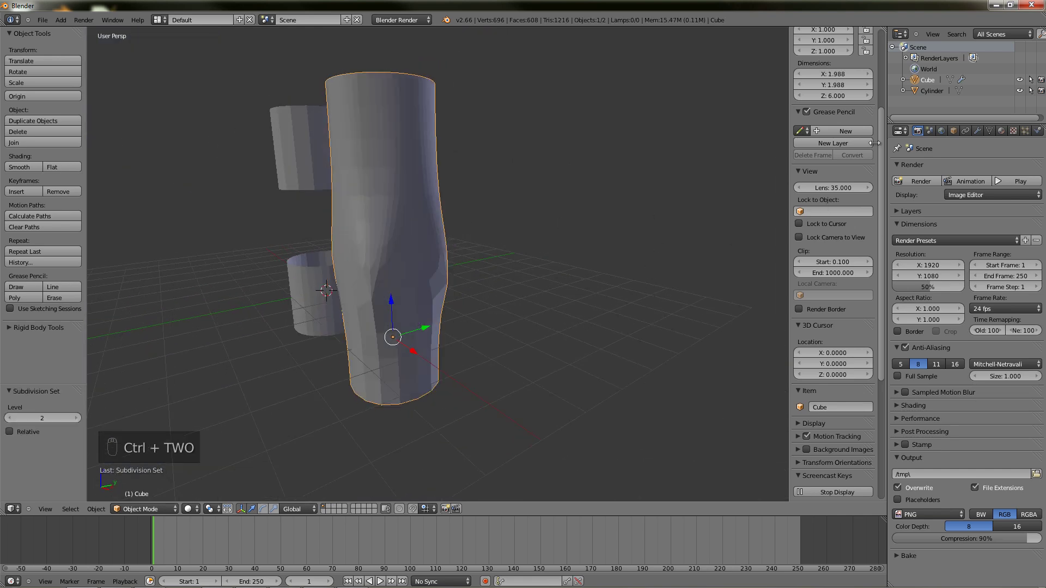
Remove the Subsurf modifier in the Modifiers tab and center the two cylinders in view
{"action": "left_click", "coordinate": [977, 131]}
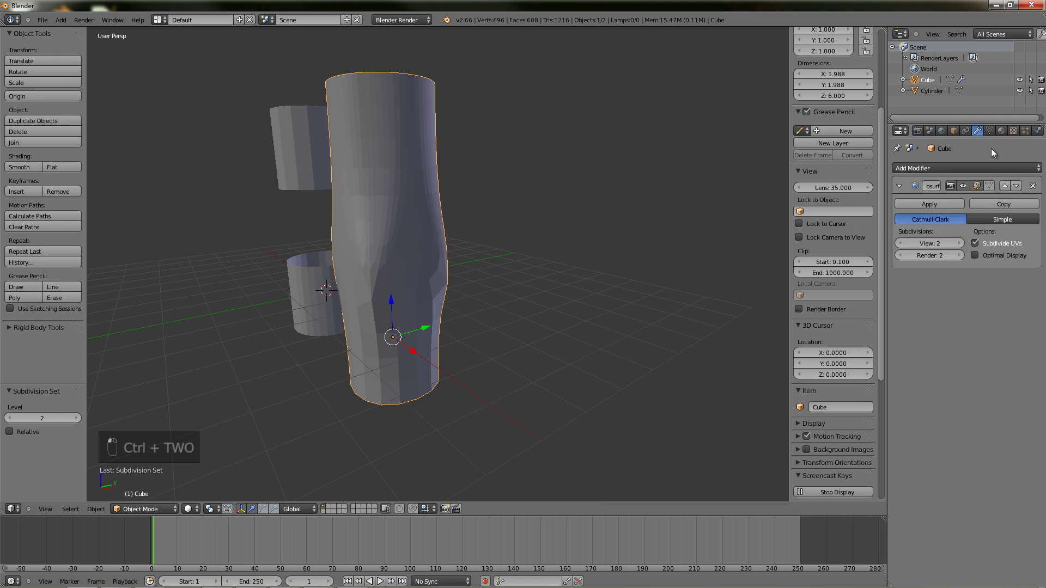
{"action": "left_click", "coordinate": [1033, 186]}
{"action": "middle_click_drag", "start_coordinate": [444, 245], "coordinate": [475, 247]}
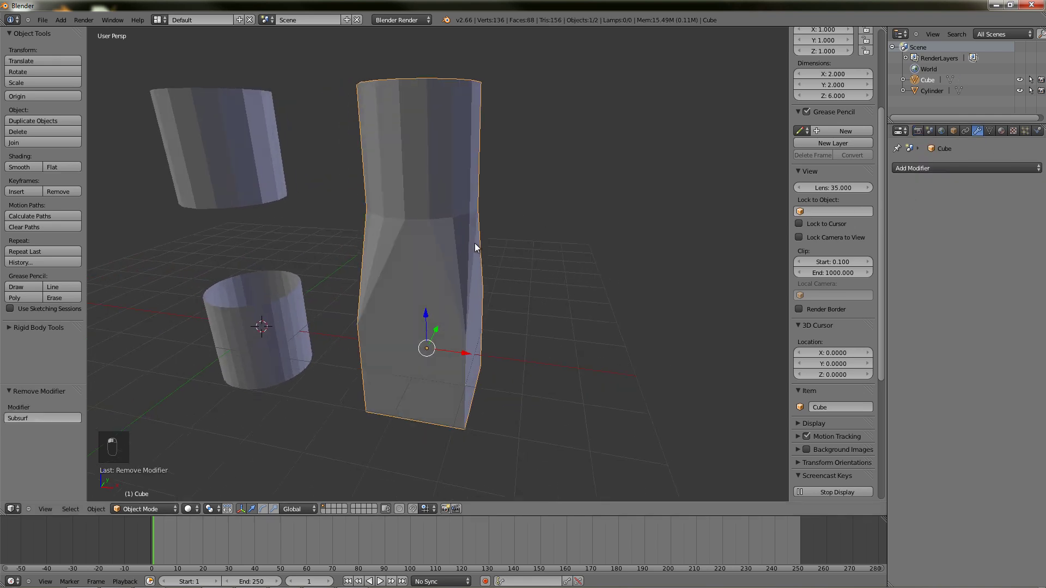
{"action": "middle_click_drag", "start_coordinate": [358, 265], "coordinate": [484, 293], "text": "shift"}
In the cylinder's Edit Mode, select both facing edge rings and fill faces between them with Alt+F
{"action": "right_click", "coordinate": [463, 331]}
{"action": "scroll", "coordinate": [475, 335], "scroll_direction": "up", "scroll_amount": 2}
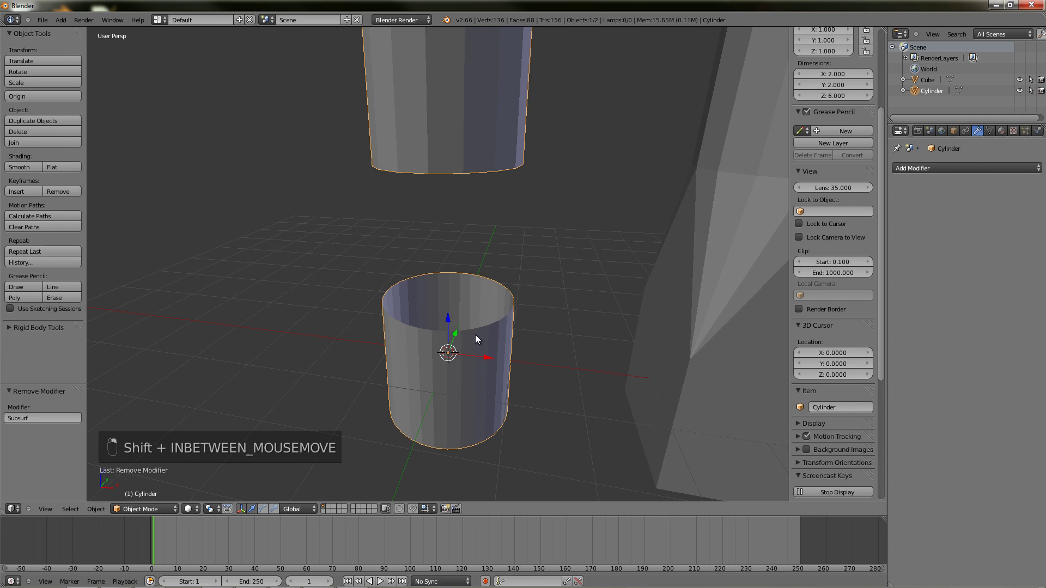
{"action": "middle_click_drag", "start_coordinate": [476, 334], "coordinate": [495, 310]}
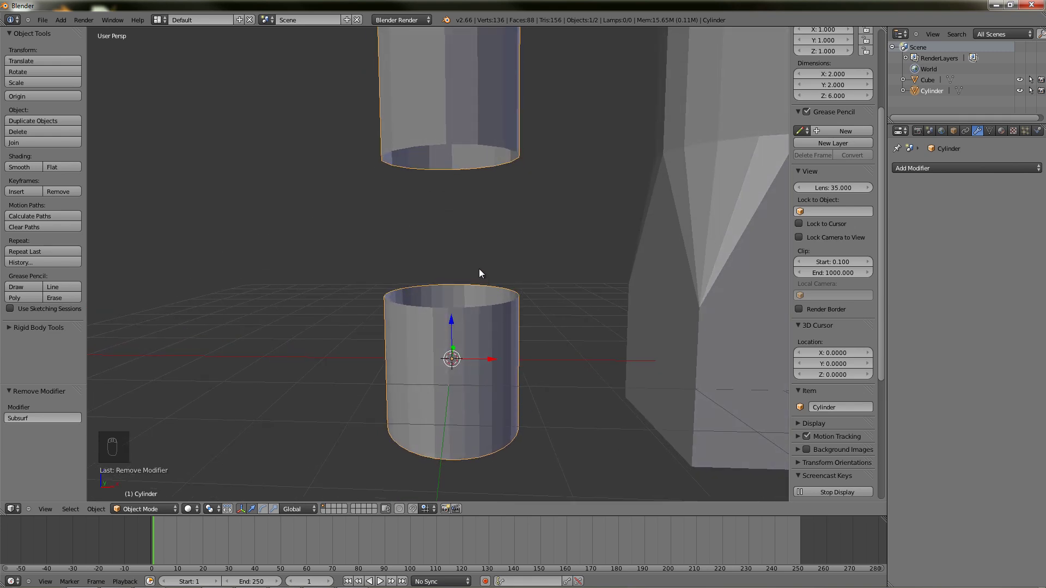
{"action": "middle_click_drag", "start_coordinate": [480, 269], "coordinate": [504, 271]}
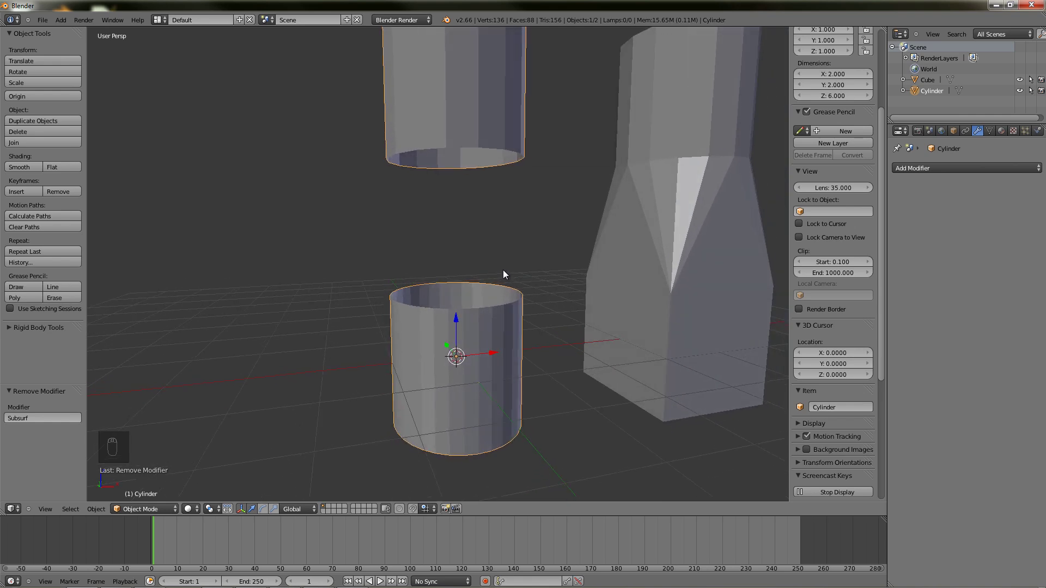
{"action": "key", "text": "Tab"}
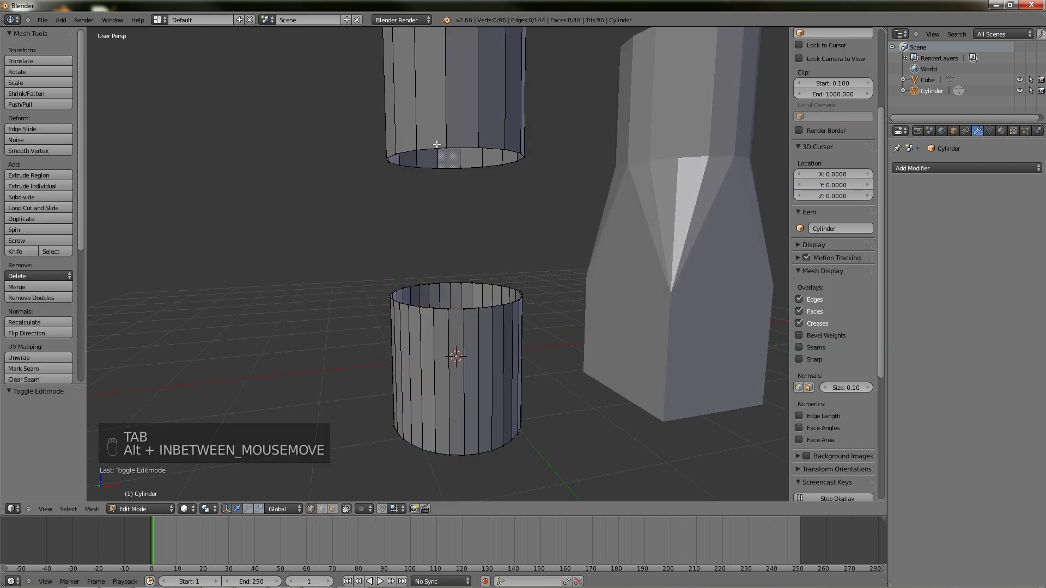
{"action": "right_click", "coordinate": [440, 149], "text": "alt"}
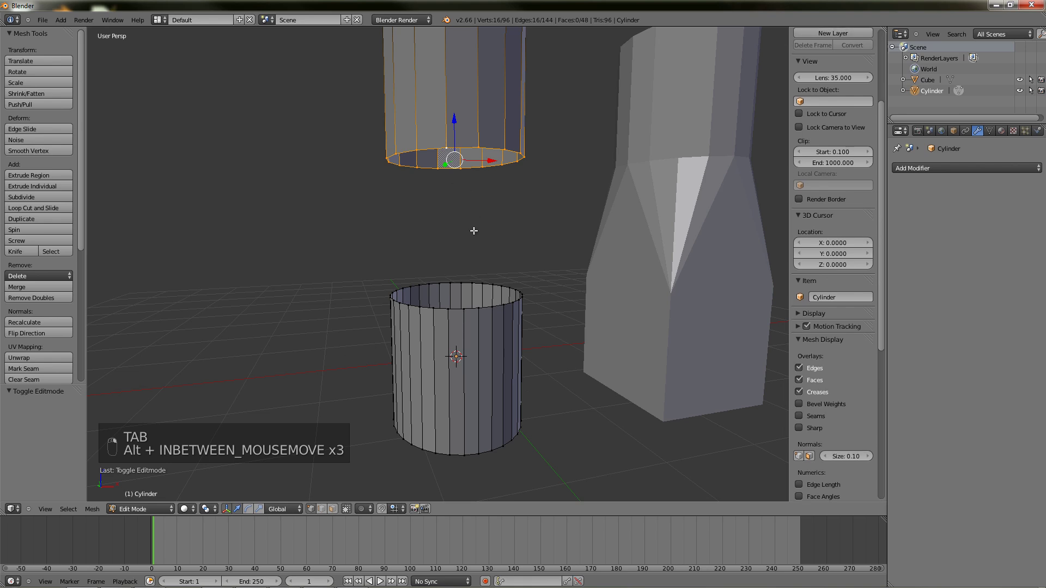
{"action": "right_click", "coordinate": [459, 279], "text": "alt+shift"}
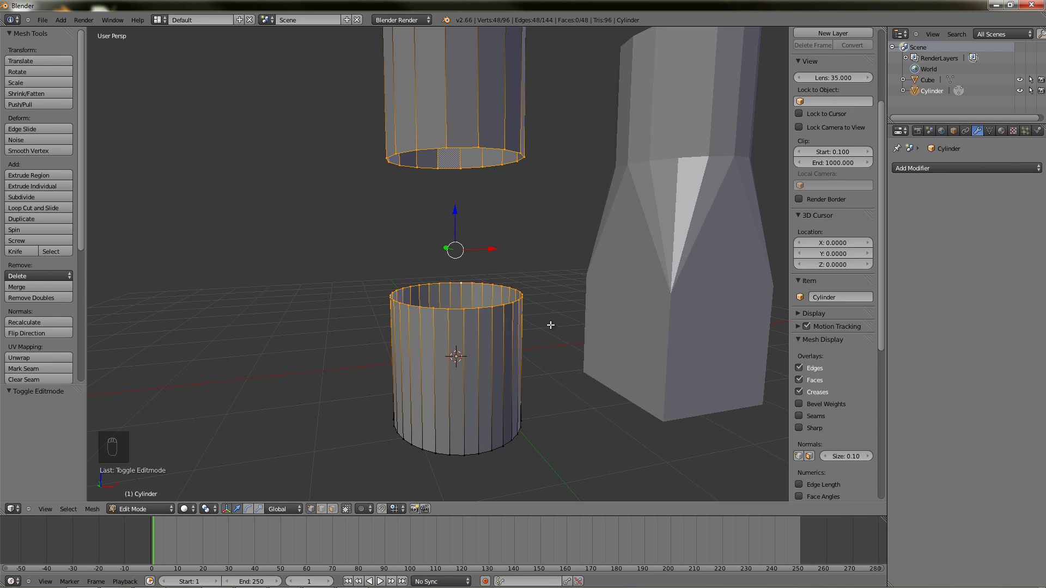
{"action": "key", "text": "alt+f"}
Convert the filled triangles to quads with Alt+J, inspect from several sides, and return to Object Mode
{"action": "mouse_move", "coordinate": [579, 334]}
{"action": "middle_mouse_down"}
{"action": "mouse_move", "coordinate": [520, 327]}
{"action": "mouse_move", "coordinate": [413, 243]}
{"action": "mouse_move", "coordinate": [432, 310]}
{"action": "mouse_move", "coordinate": [455, 339]}
{"action": "mouse_move", "coordinate": [443, 331]}
{"action": "mouse_move", "coordinate": [559, 334]}
{"action": "middle_mouse_up"}
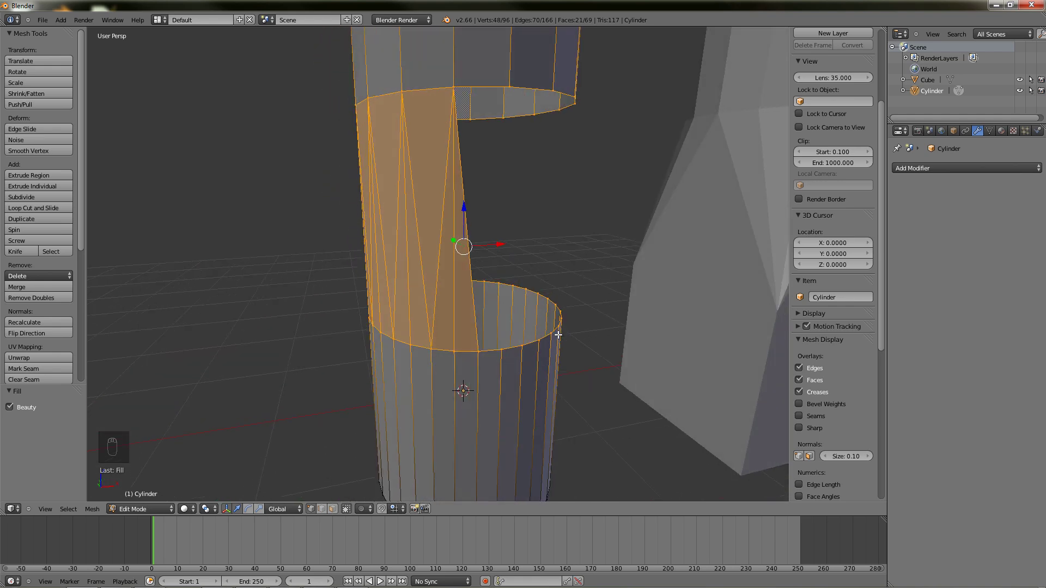
{"action": "key", "text": "alt+space"}
{"action": "key", "text": "alt+j"}
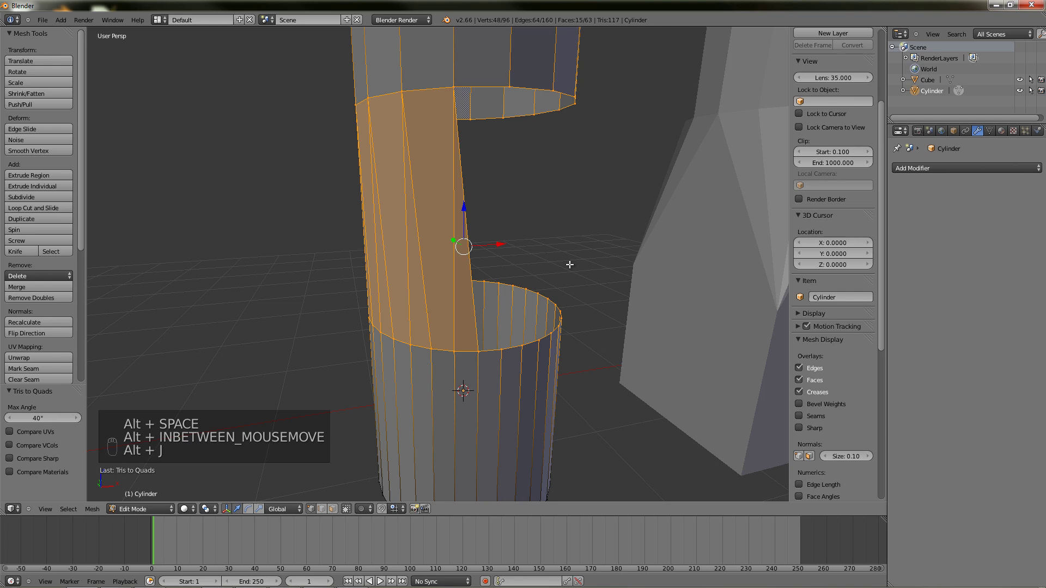
{"action": "middle_click_drag", "start_coordinate": [570, 265], "coordinate": [437, 309]}
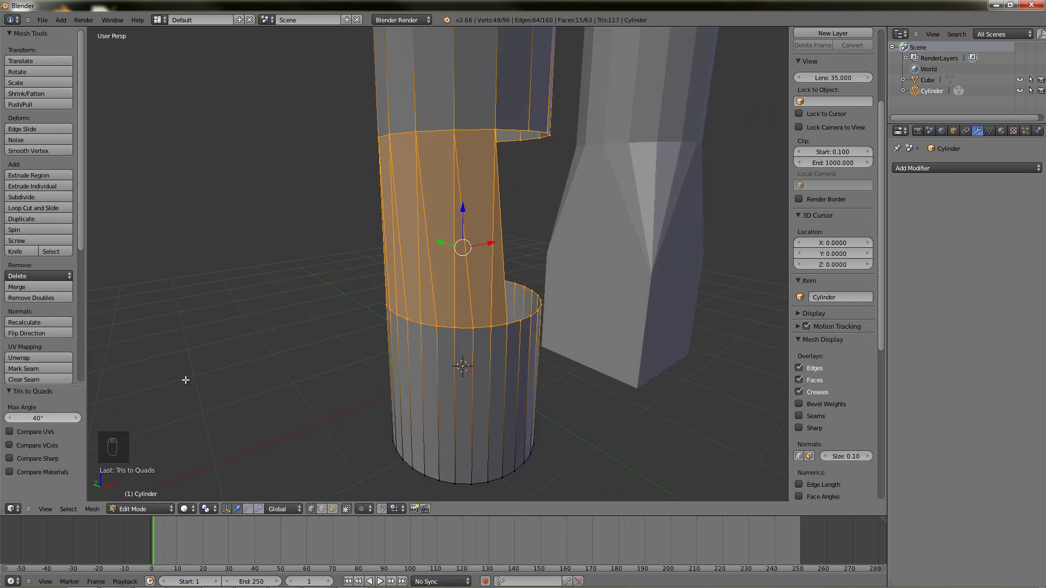
{"action": "middle_click_drag", "start_coordinate": [541, 274], "coordinate": [660, 270]}
{"action": "middle_click_drag", "start_coordinate": [577, 278], "coordinate": [371, 208]}
{"action": "middle_click_drag", "start_coordinate": [412, 258], "coordinate": [431, 295]}
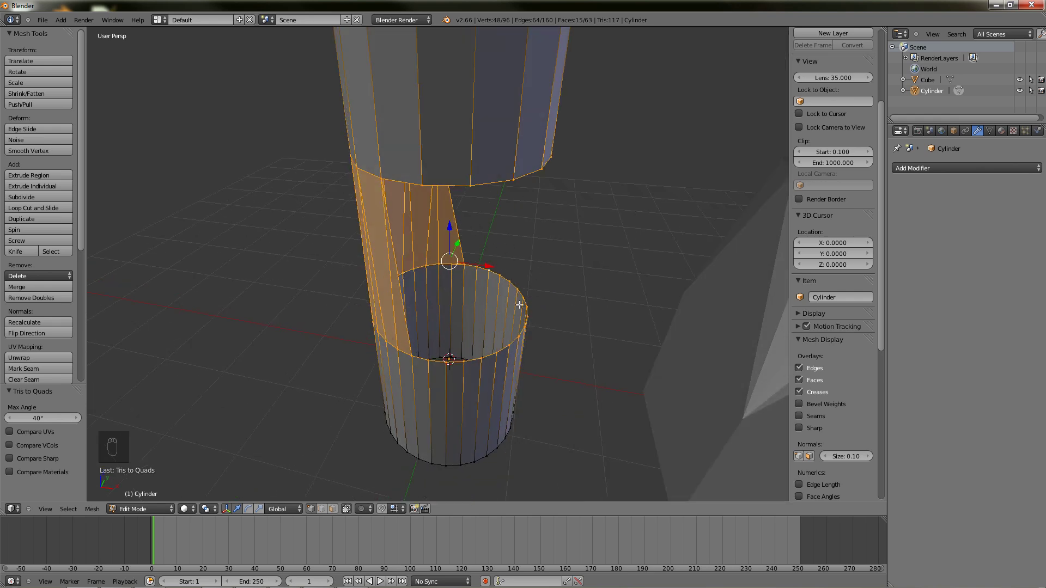
{"action": "middle_click_drag", "start_coordinate": [395, 361], "coordinate": [401, 327]}
{"action": "key", "text": "Tab"}
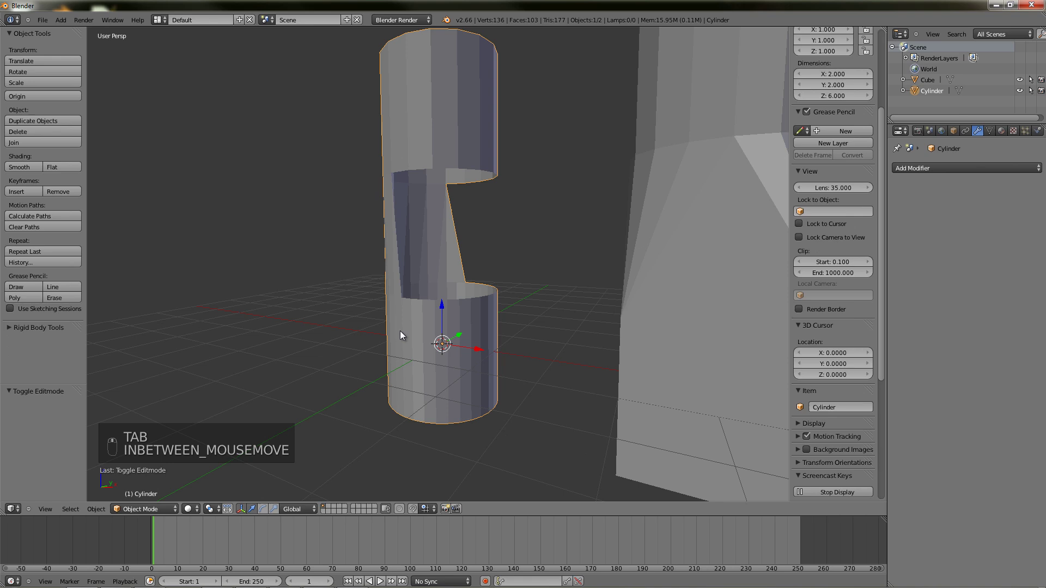
{"action": "scroll", "coordinate": [427, 334], "scroll_direction": "down", "scroll_amount": 6}
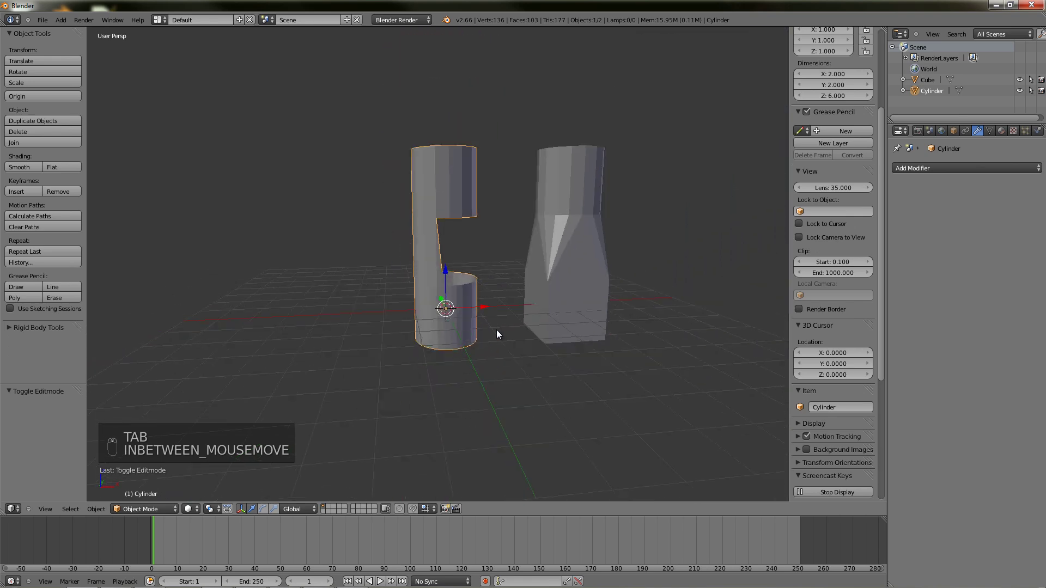
Orbit and zoom around Suzanne's head and the cylinder floating above its crown
{"action": "middle_click_drag", "start_coordinate": [450, 331], "coordinate": [442, 321]}
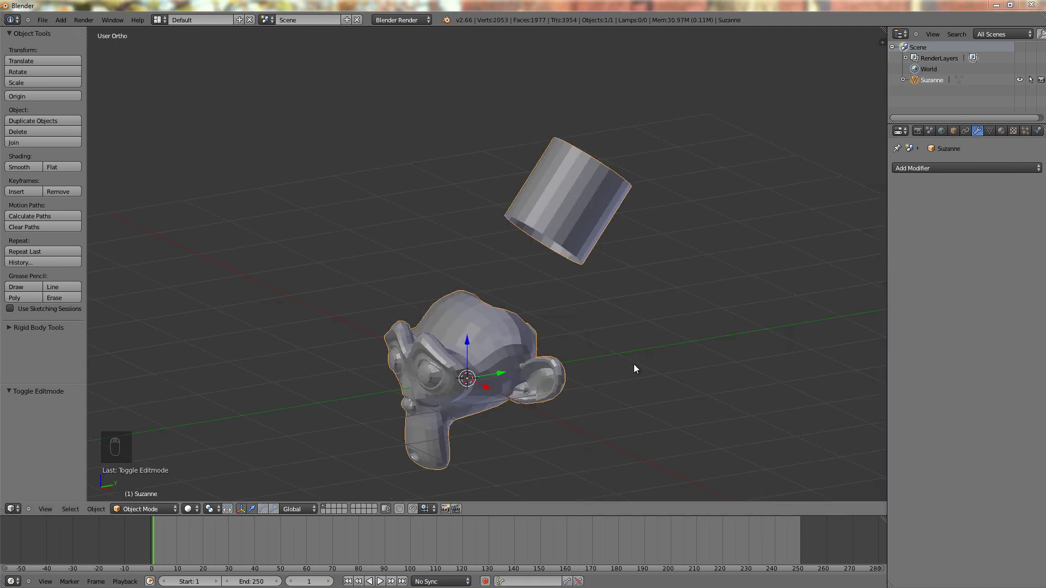
{"action": "mouse_move", "coordinate": [547, 363]}
{"action": "middle_mouse_down"}
{"action": "mouse_move", "coordinate": [483, 367]}
{"action": "mouse_move", "coordinate": [539, 379]}
{"action": "mouse_move", "coordinate": [537, 339]}
{"action": "mouse_move", "coordinate": [549, 368]}
{"action": "mouse_move", "coordinate": [538, 349]}
{"action": "middle_mouse_up"}
{"action": "scroll", "coordinate": [537, 339], "scroll_direction": "up", "scroll_amount": 2}
{"action": "scroll", "coordinate": [576, 305], "scroll_direction": "up", "scroll_amount": 2}
{"action": "middle_click_drag", "start_coordinate": [578, 310], "coordinate": [556, 322]}
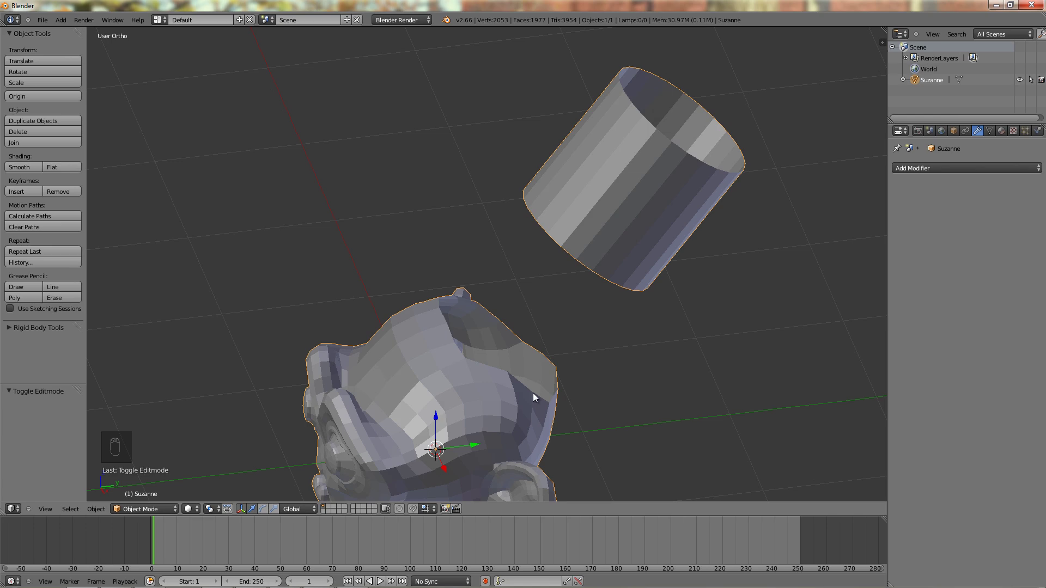
{"action": "middle_click_drag", "start_coordinate": [496, 410], "coordinate": [402, 341]}
Enter Edit Mode on Suzanne, select then clear the cylinder's bottom rim, and check alignment from the front view
{"action": "key", "text": "Tab"}
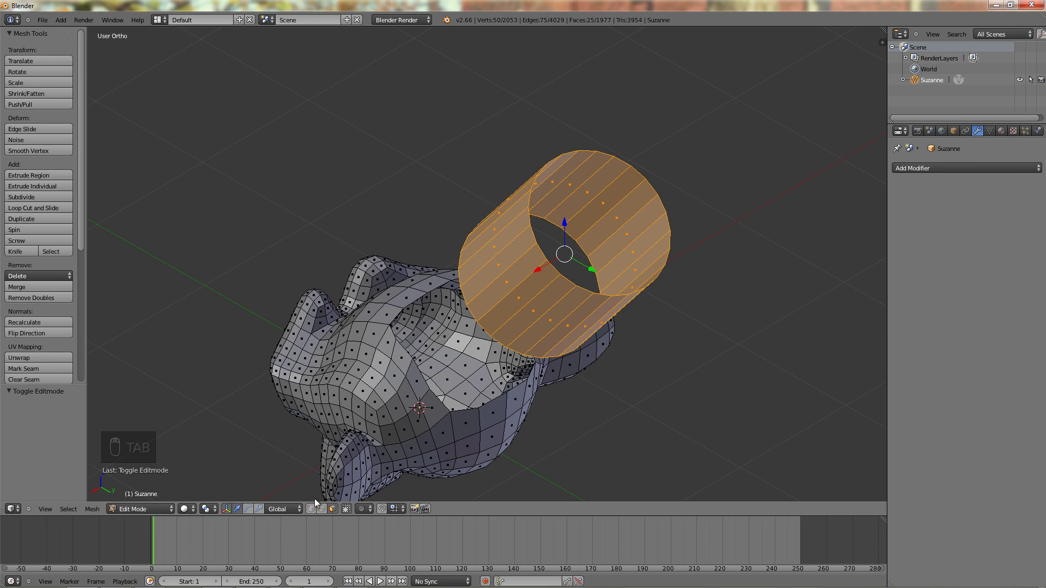
{"action": "middle_click_drag", "start_coordinate": [397, 468], "coordinate": [559, 192]}
{"action": "key", "text": "a"}
{"action": "right_click", "coordinate": [576, 179], "text": "alt"}
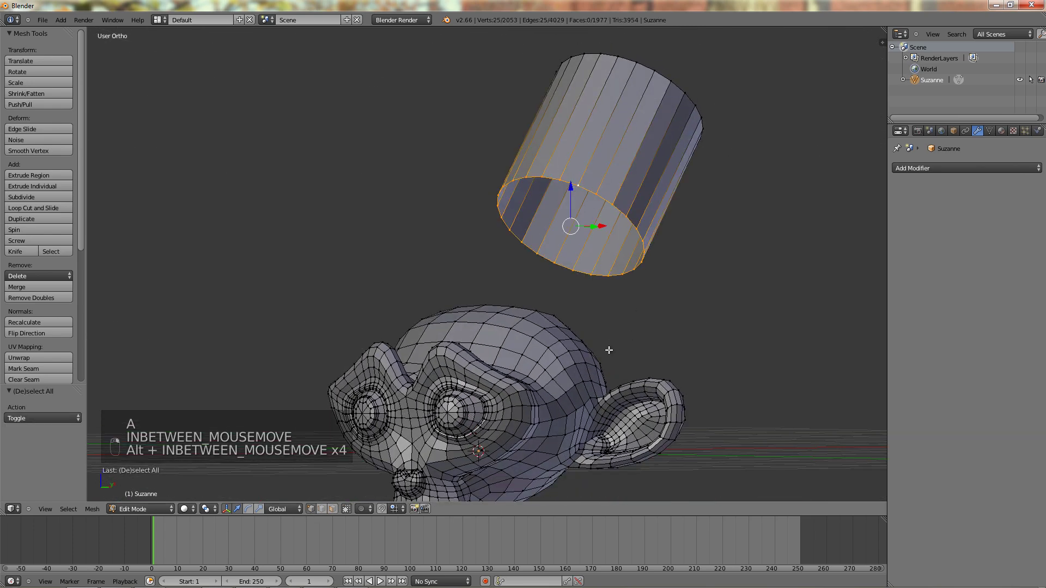
{"action": "middle_click_drag", "start_coordinate": [609, 350], "coordinate": [669, 412]}
{"action": "key", "text": "a"}
{"action": "key", "text": "KP_1"}
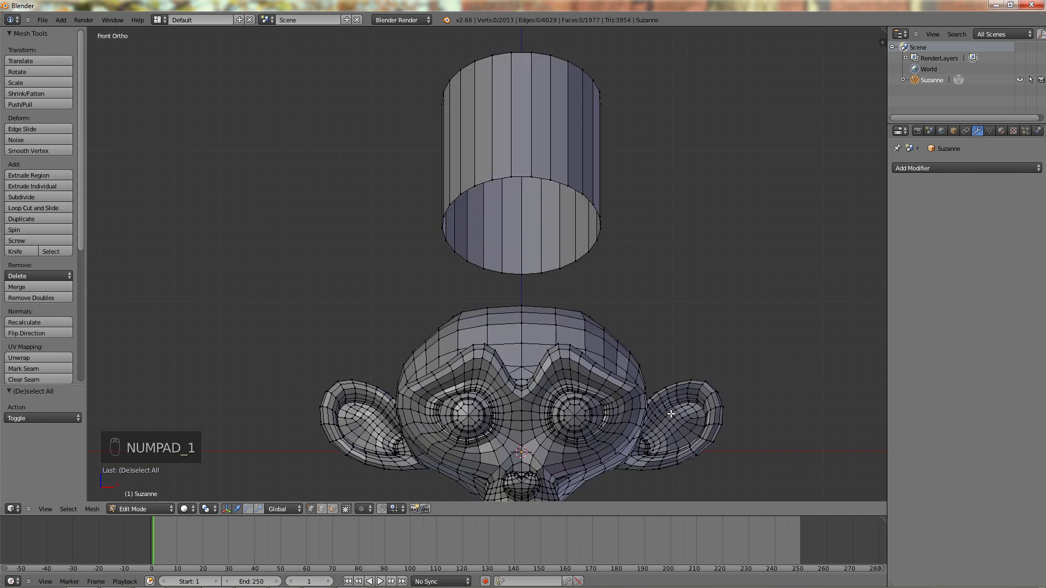
{"action": "middle_click_drag", "start_coordinate": [608, 322], "coordinate": [528, 356]}
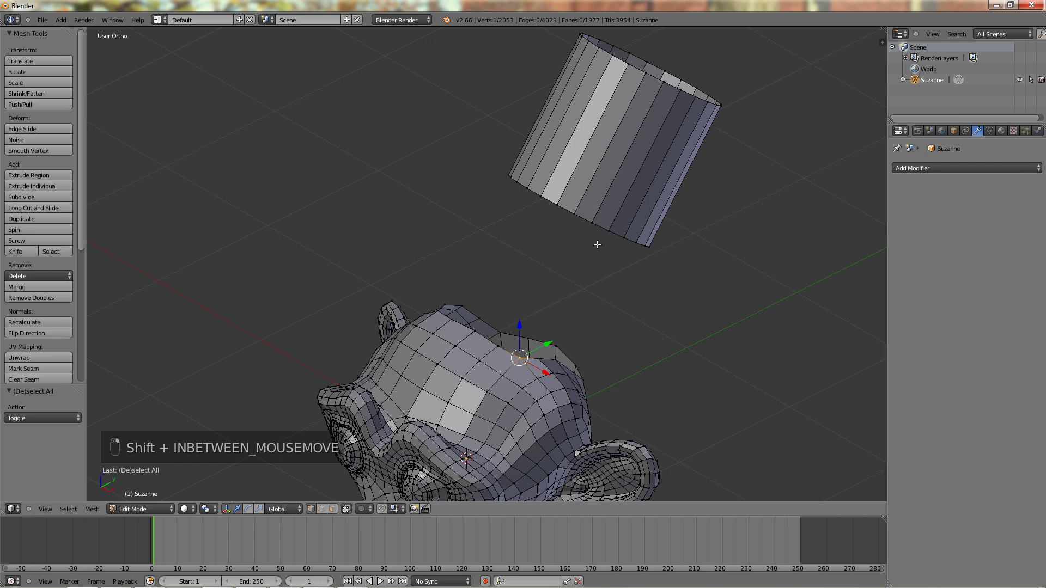
From the right side view, fill the first thin faces from the cylinder rim to Suzanne's crown
{"action": "key", "text": "KP_3"}
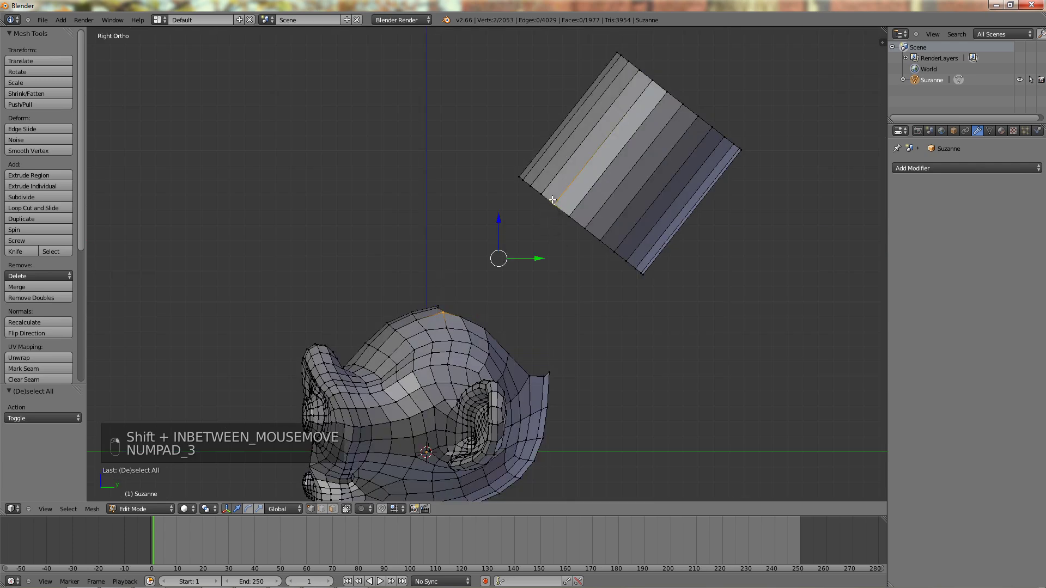
{"action": "key", "text": "f"}
{"action": "middle_click_drag", "start_coordinate": [552, 200], "coordinate": [578, 200]}
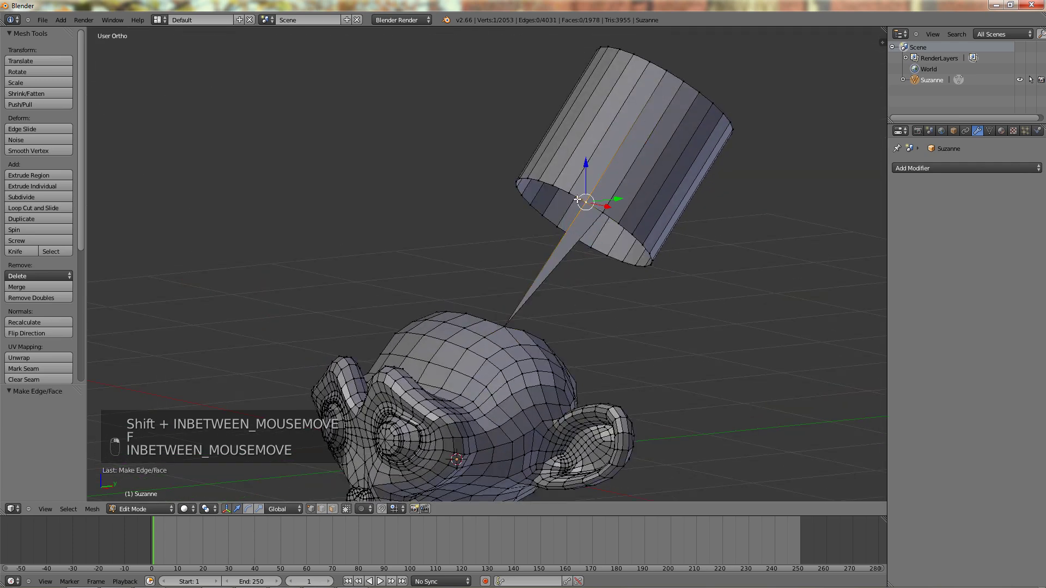
{"action": "key", "text": "f"}
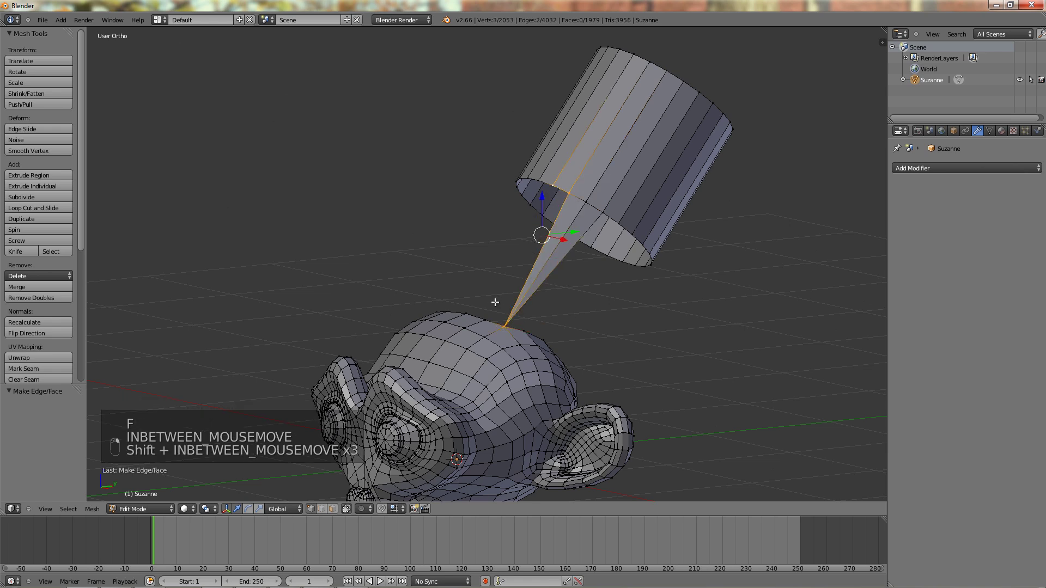
{"action": "key", "text": "f"}
{"action": "middle_click_drag", "start_coordinate": [494, 302], "coordinate": [563, 187]}
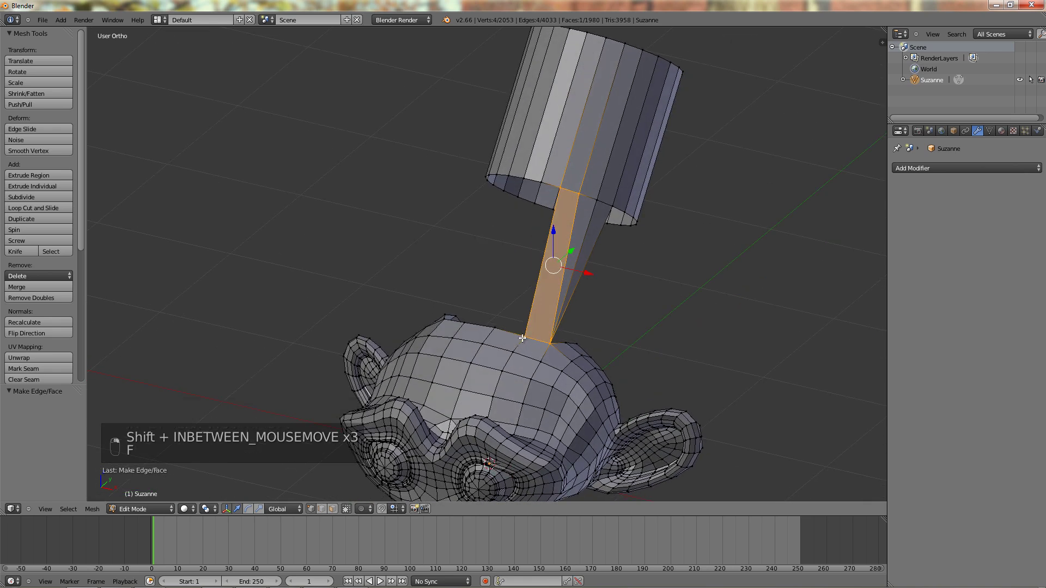
Fill two more faces, each joining a head vertex to a cylinder rim vertex
{"action": "right_click", "coordinate": [563, 187], "text": "shift"}
{"action": "key", "text": "f"}
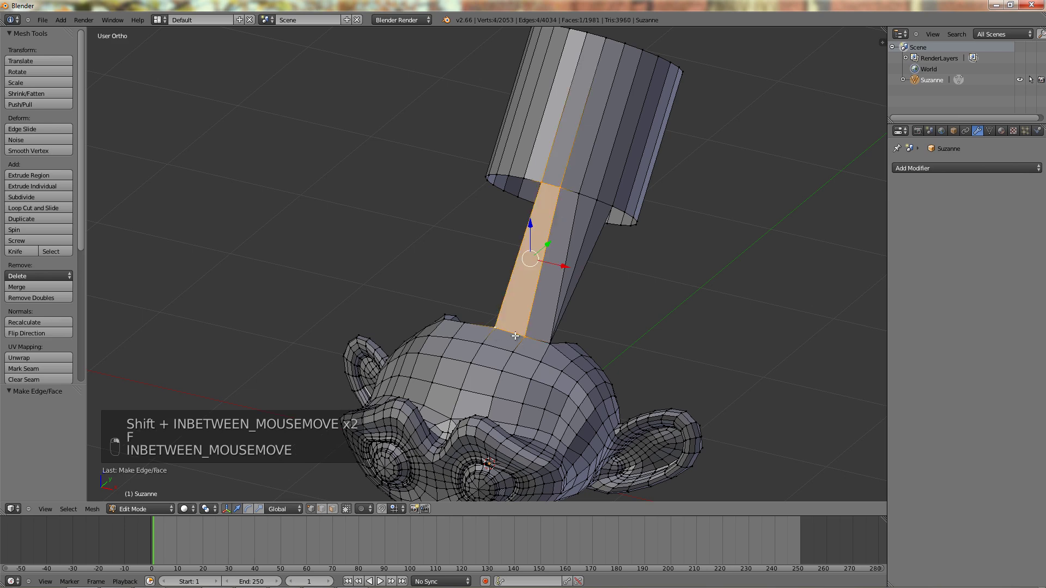
{"action": "middle_click_drag", "start_coordinate": [495, 330], "coordinate": [517, 328]}
{"action": "right_click", "coordinate": [514, 327]}
{"action": "right_click", "coordinate": [518, 176], "text": "shift"}
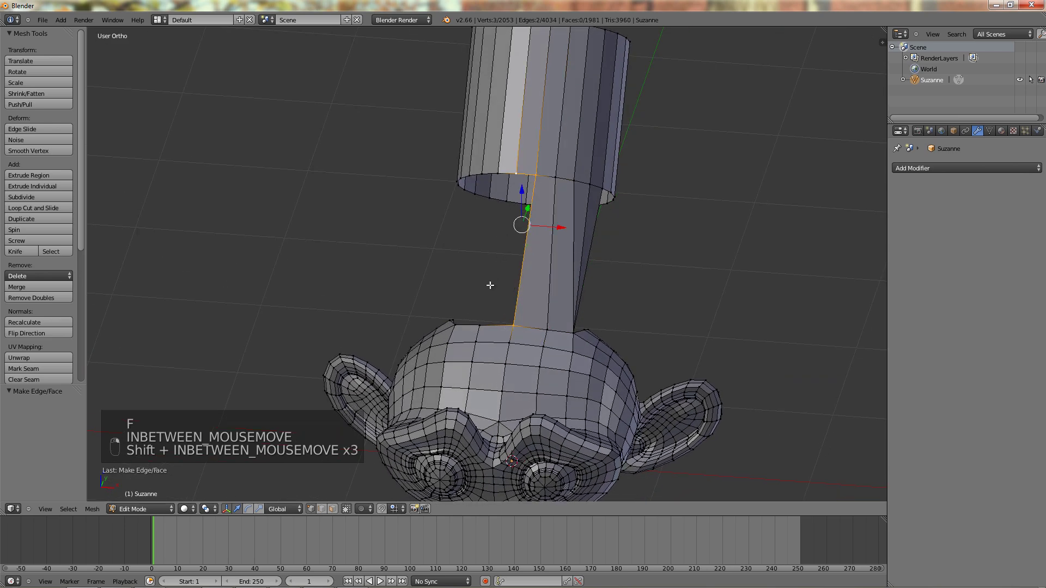
{"action": "key", "text": "f"}
{"action": "middle_click_drag", "start_coordinate": [482, 325], "coordinate": [515, 317]}
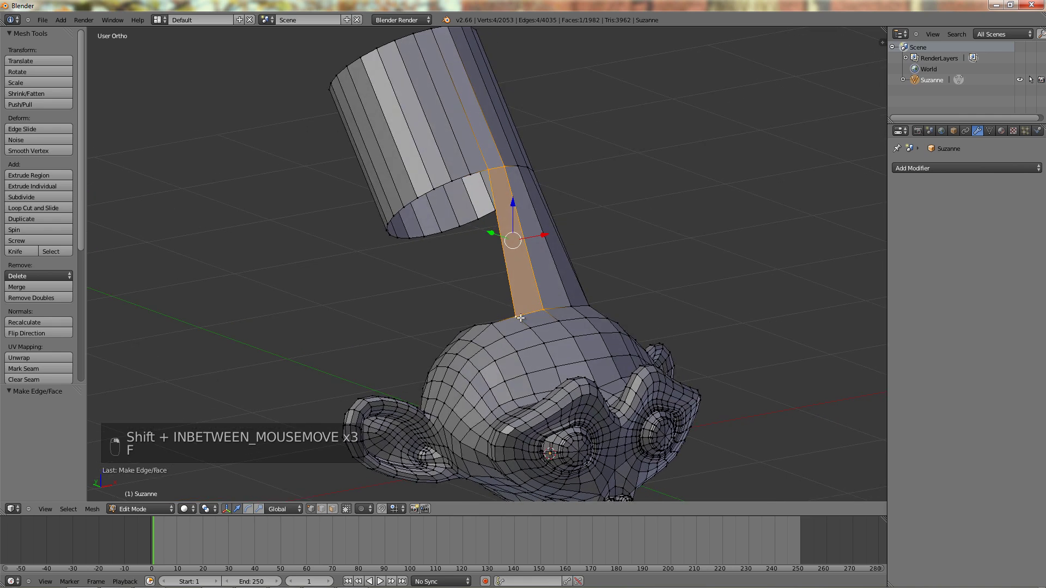
Fill faces from the single head vertex to the neighbouring rim vertices
{"action": "right_click", "coordinate": [515, 317]}
{"action": "right_click", "coordinate": [490, 171], "text": "shift"}
{"action": "right_click", "coordinate": [470, 175], "text": "shift"}
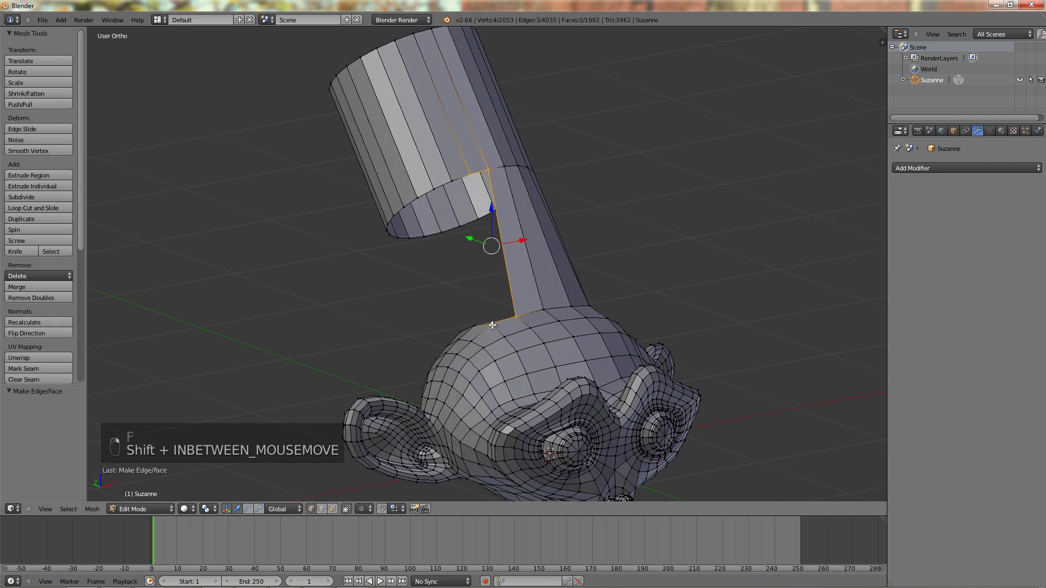
{"action": "key", "text": "f"}
{"action": "right_click", "coordinate": [492, 325]}
{"action": "right_click", "coordinate": [470, 175], "text": "shift"}
{"action": "key", "text": "f"}
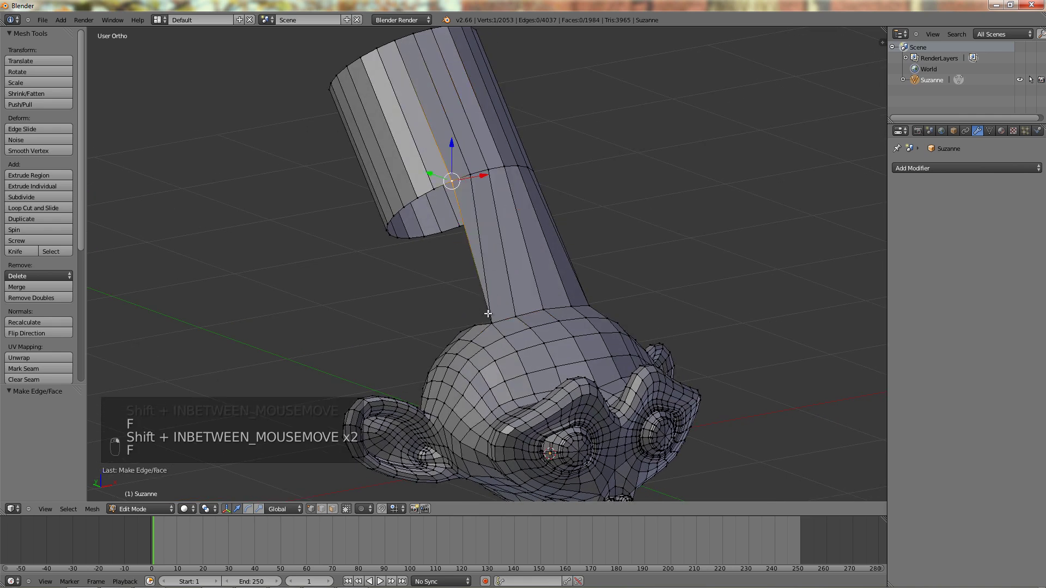
Close the next gaps beside the joint with two more rim-to-head faces
{"action": "middle_click_drag", "start_coordinate": [498, 291], "coordinate": [474, 288]}
{"action": "right_click", "coordinate": [474, 288], "text": "shift"}
{"action": "right_click", "coordinate": [418, 208], "text": "shift"}
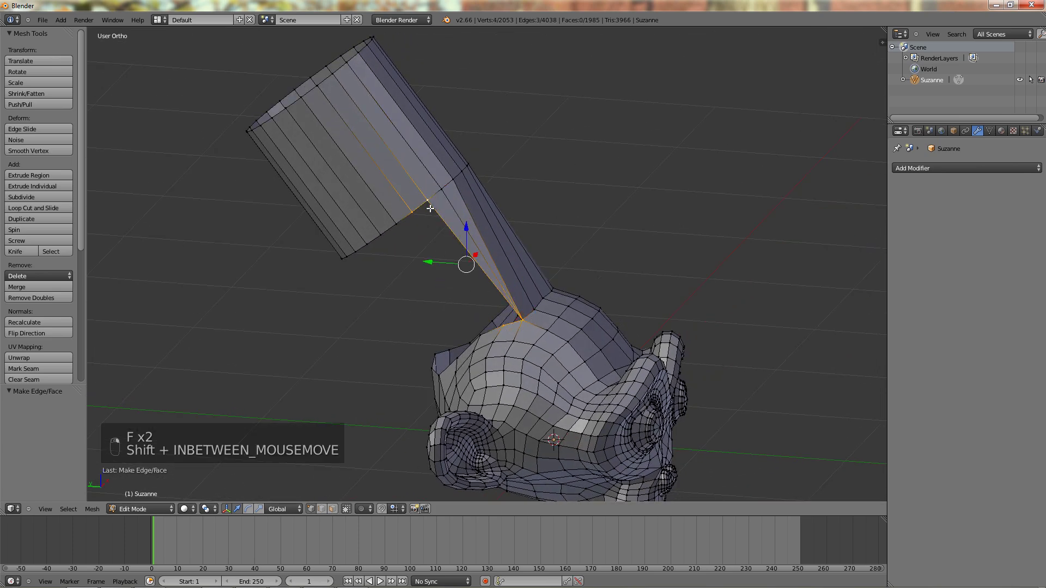
{"action": "key", "text": "f"}
{"action": "right_click", "coordinate": [470, 310], "text": "shift"}
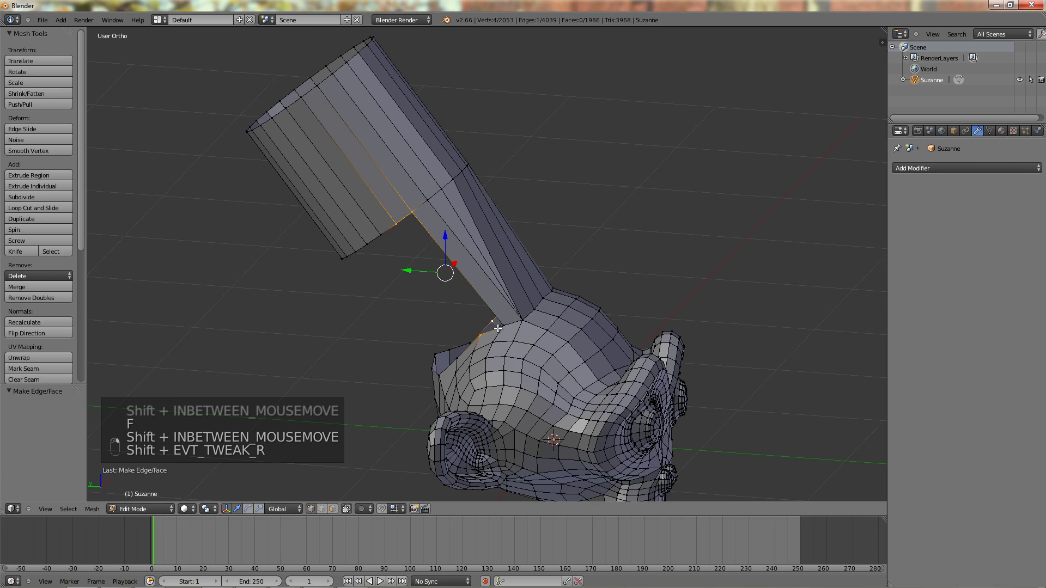
{"action": "key", "text": "f"}
{"action": "mouse_move", "coordinate": [507, 334]}
{"action": "middle_mouse_down"}
{"action": "mouse_move", "coordinate": [600, 308]}
{"action": "mouse_move", "coordinate": [635, 327]}
{"action": "mouse_move", "coordinate": [544, 361]}
{"action": "mouse_move", "coordinate": [495, 338]}
{"action": "middle_mouse_up"}
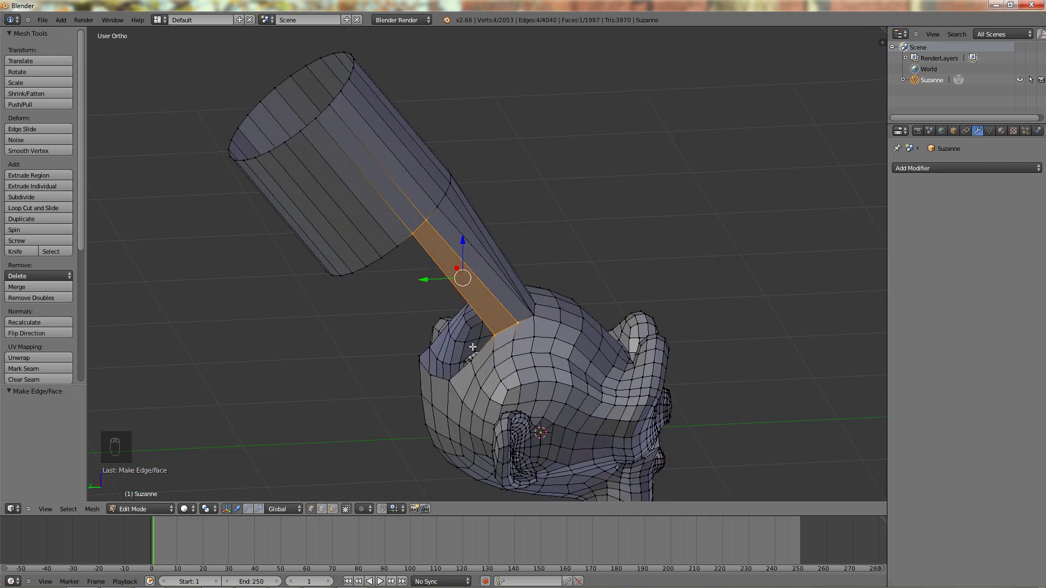
Fill a rim-to-head face and a four-vertex quad on the far side of the tube
{"action": "right_click", "coordinate": [485, 327], "text": "shift"}
{"action": "right_click", "coordinate": [406, 242], "text": "shift"}
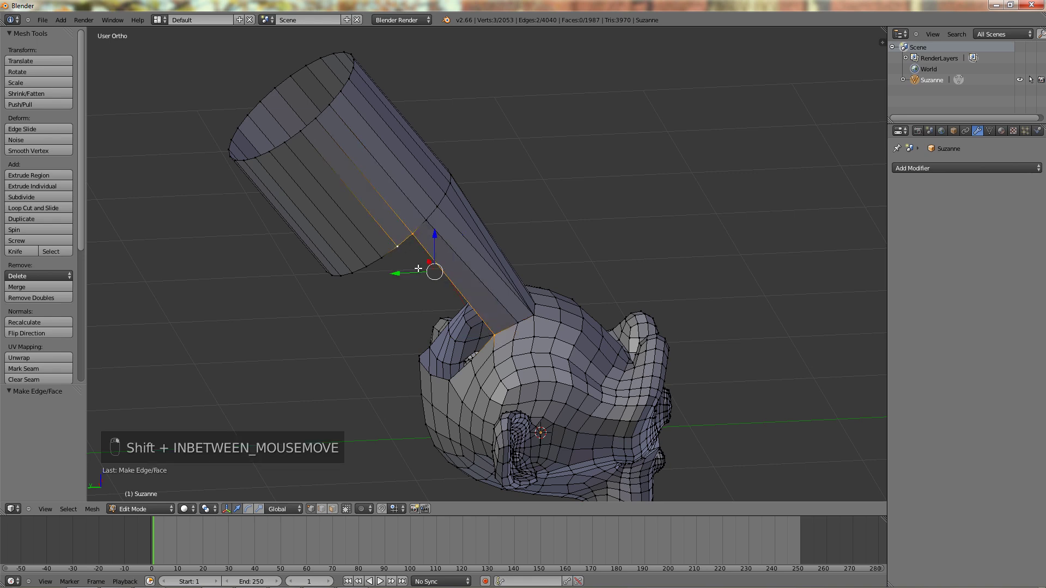
{"action": "key", "text": "f"}
{"action": "right_click", "coordinate": [468, 356]}
{"action": "right_click", "coordinate": [398, 248], "text": "shift"}
{"action": "right_click", "coordinate": [383, 257], "text": "shift"}
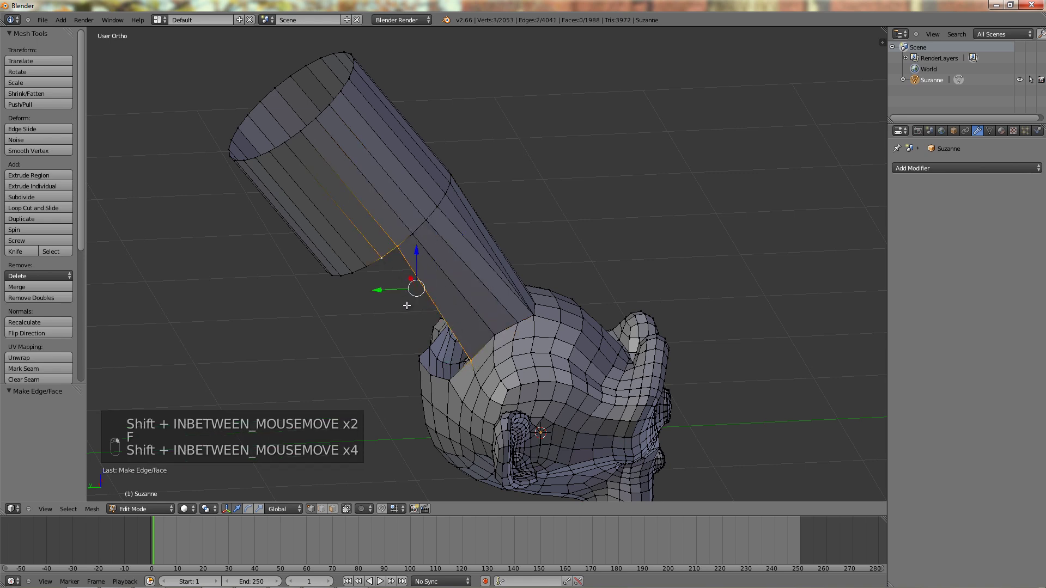
{"action": "right_click", "coordinate": [450, 381], "text": "shift"}
{"action": "middle_click_drag", "start_coordinate": [450, 381], "coordinate": [479, 376]}
{"action": "key", "text": "f"}
Fill three faces linking the bottom head vertices to the upper rim vertices
{"action": "right_click", "coordinate": [480, 375]}
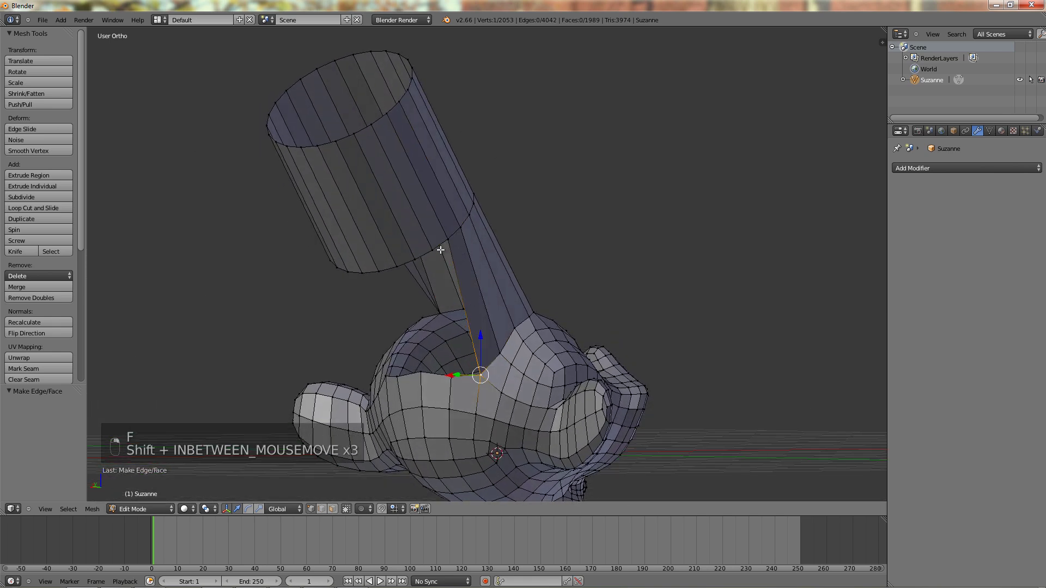
{"action": "key", "text": "f"}
{"action": "right_click", "coordinate": [480, 375]}
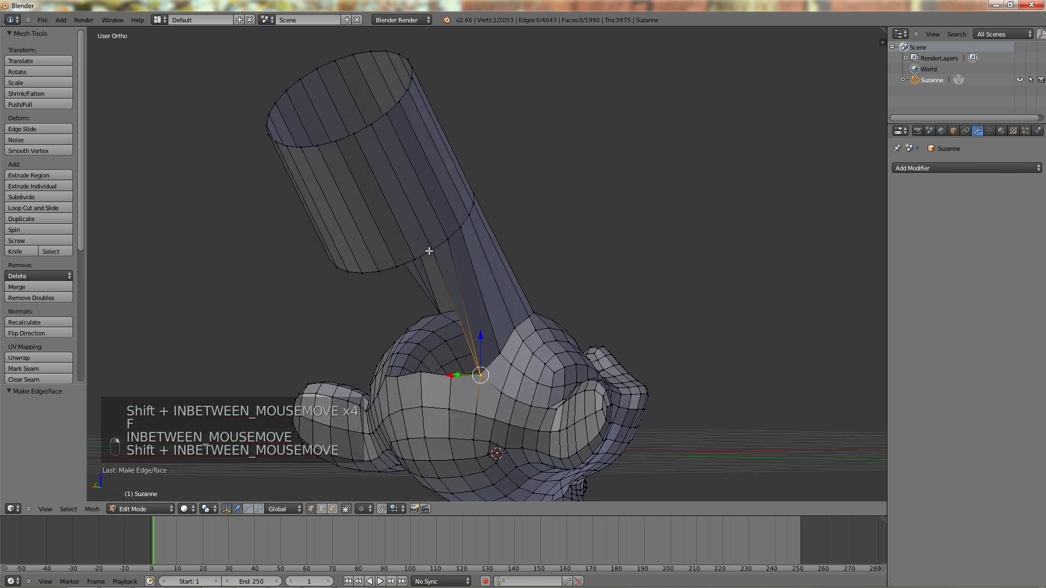
{"action": "key", "text": "f"}
{"action": "right_click", "coordinate": [480, 375]}
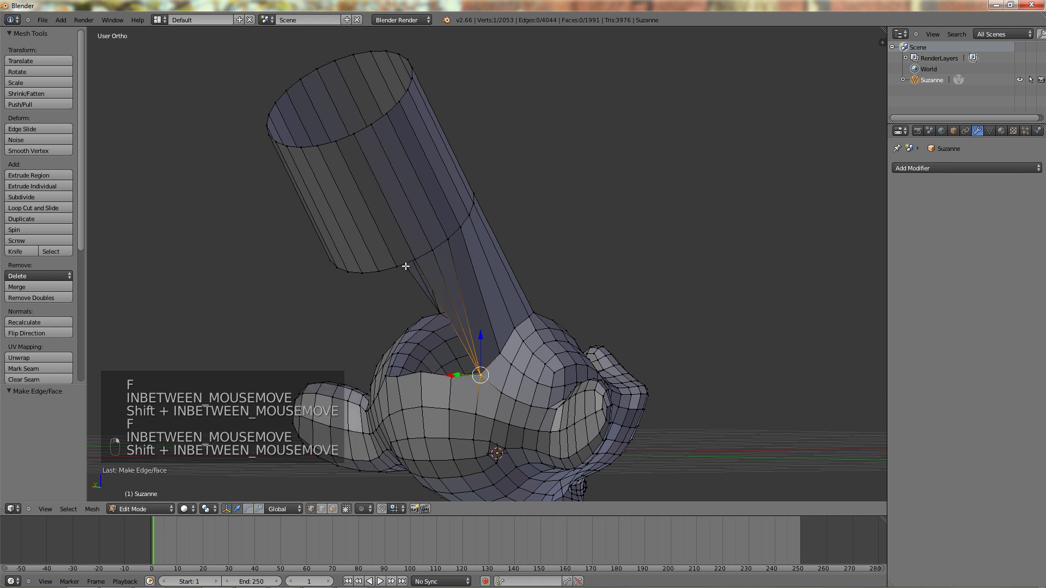
{"action": "right_click", "coordinate": [415, 260], "text": "shift"}
{"action": "right_click", "coordinate": [450, 377]}
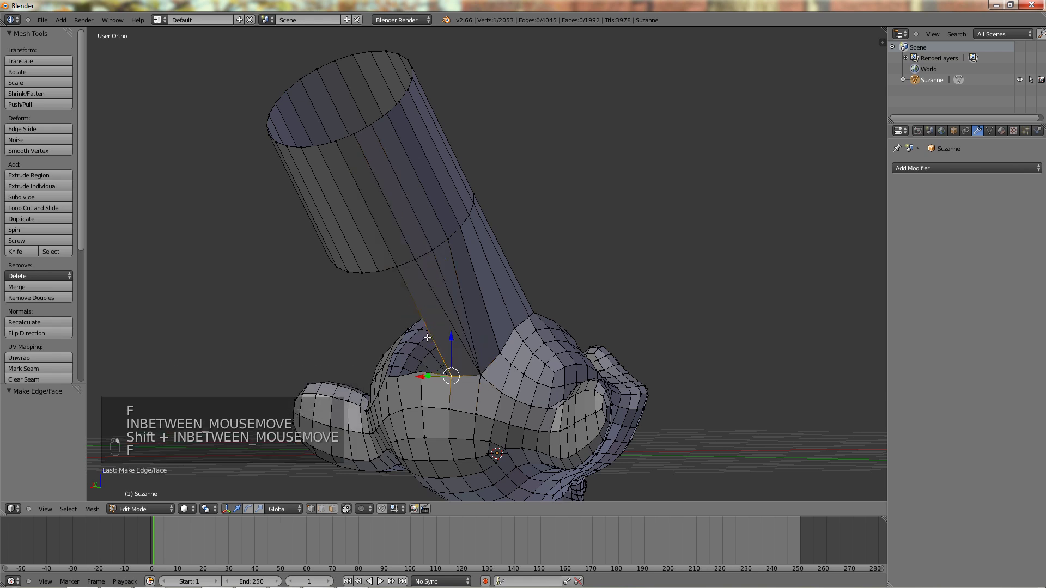
{"action": "right_click", "coordinate": [382, 268], "text": "shift"}
{"action": "key", "text": "f"}
Add a face and a four-vertex quad between head and rim, then stand the cylinder upright
{"action": "right_click", "coordinate": [421, 372]}
{"action": "right_click", "coordinate": [379, 271], "text": "shift"}
{"action": "key", "text": "f"}
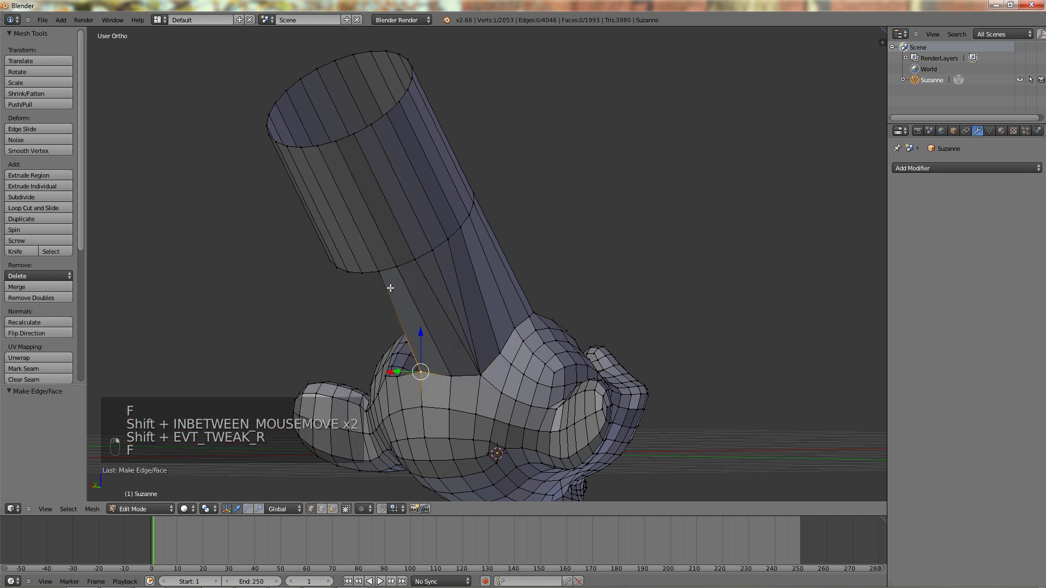
{"action": "right_click", "coordinate": [363, 273], "text": "shift"}
{"action": "right_click", "coordinate": [402, 383], "text": "shift"}
{"action": "key", "text": "f"}
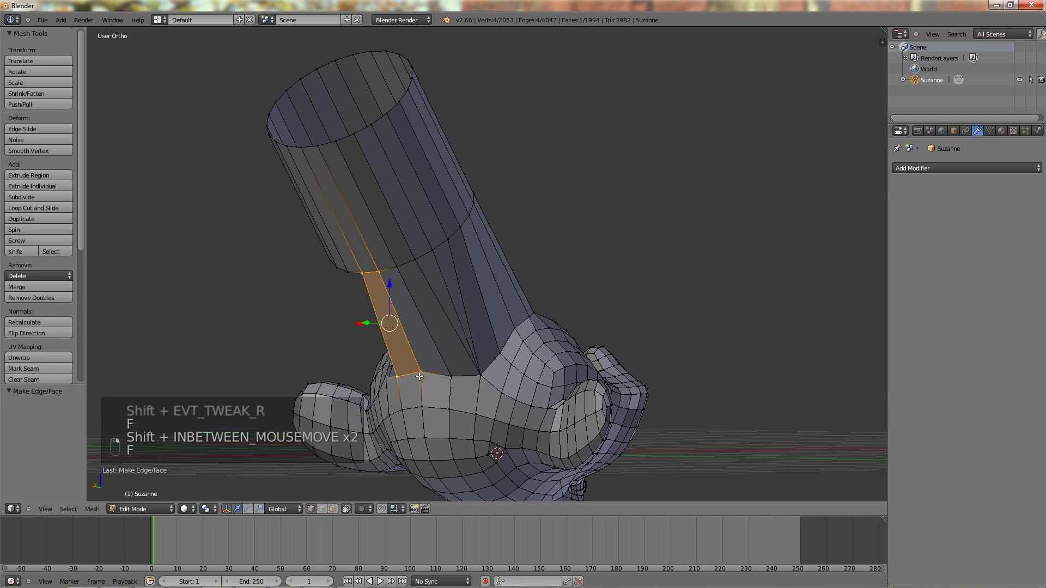
{"action": "middle_click_drag", "start_coordinate": [402, 383], "coordinate": [472, 228]}
Replace an unwanted triangle with a four-vertex face between two rim and two head vertices
{"action": "right_click", "coordinate": [467, 228]}
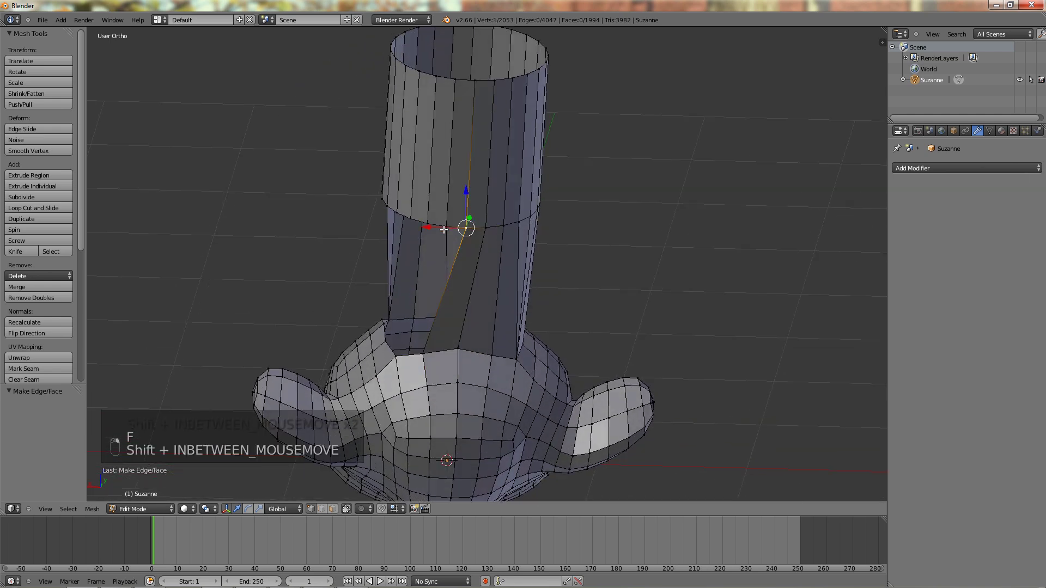
{"action": "right_click", "coordinate": [446, 224], "text": "shift"}
{"action": "right_click", "coordinate": [424, 355], "text": "shift"}
{"action": "key", "text": "f"}
{"action": "key", "text": "ctrl+z"}
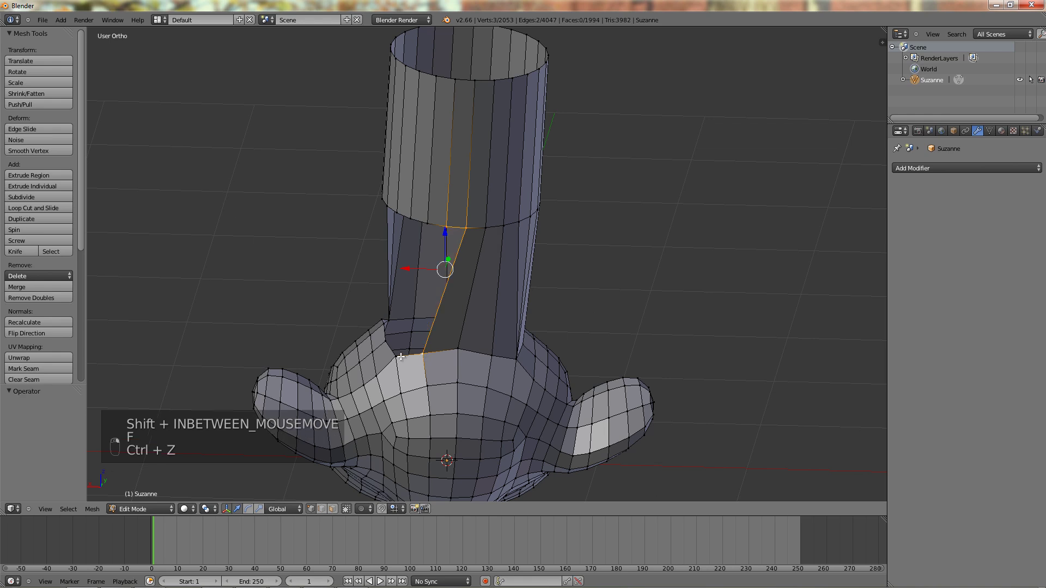
{"action": "right_click", "coordinate": [410, 357], "text": "shift"}
{"action": "key", "text": "f"}
{"action": "key", "text": "f"}
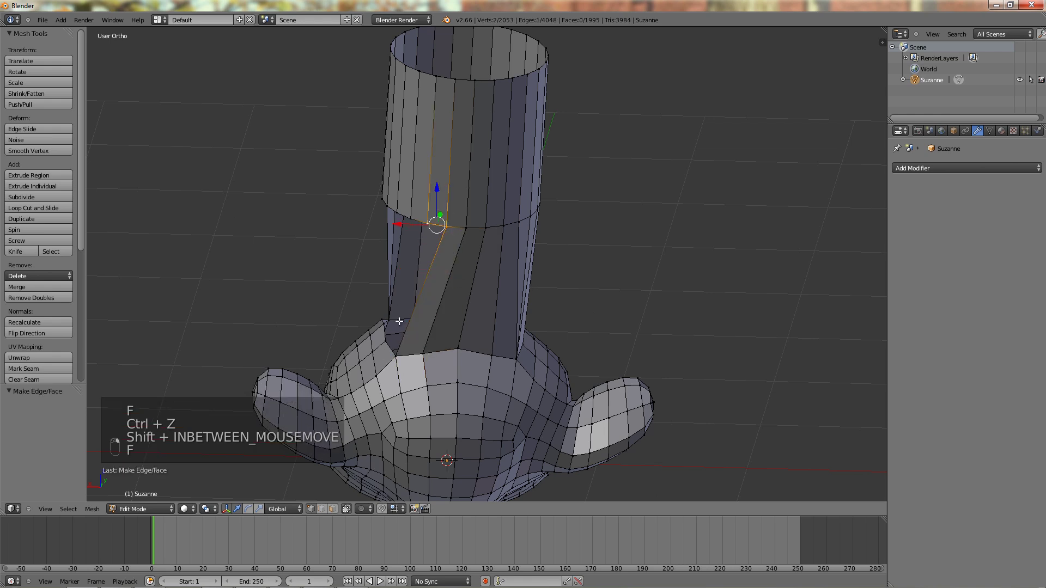
Fill two more faces between a head vertex and the adjacent rim vertices
{"action": "right_click", "coordinate": [396, 356]}
{"action": "right_click", "coordinate": [427, 225], "text": "shift"}
{"action": "right_click", "coordinate": [411, 221], "text": "shift"}
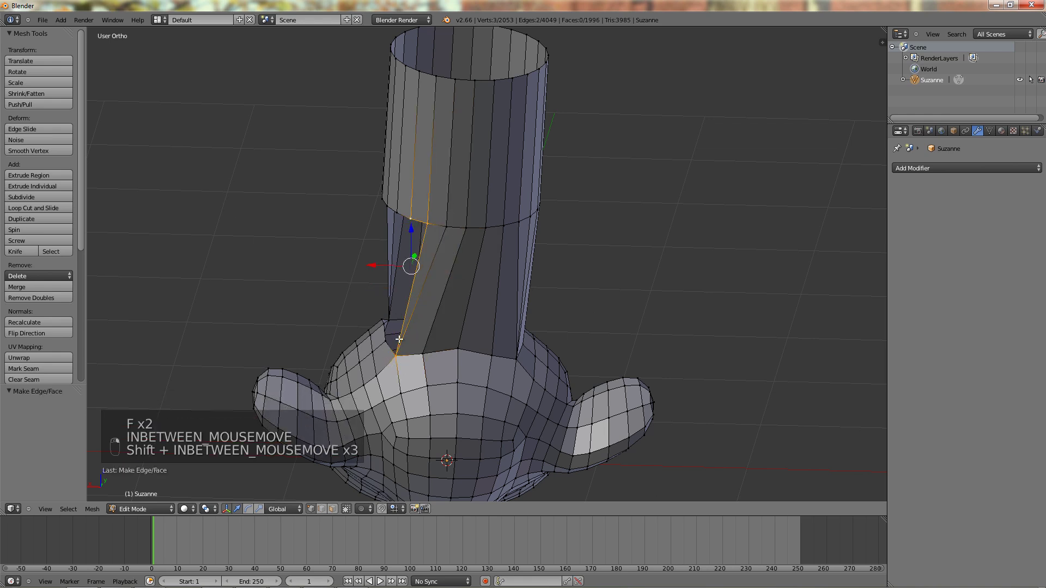
{"action": "key", "text": "f"}
{"action": "right_click", "coordinate": [404, 224]}
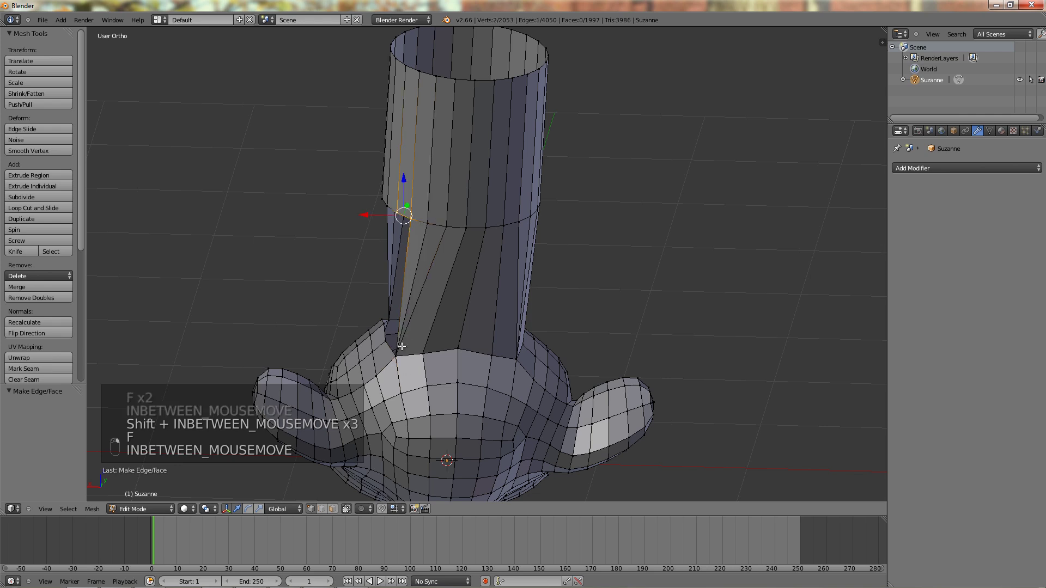
{"action": "key", "text": "f"}
{"action": "middle_click_drag", "start_coordinate": [402, 346], "coordinate": [447, 372]}
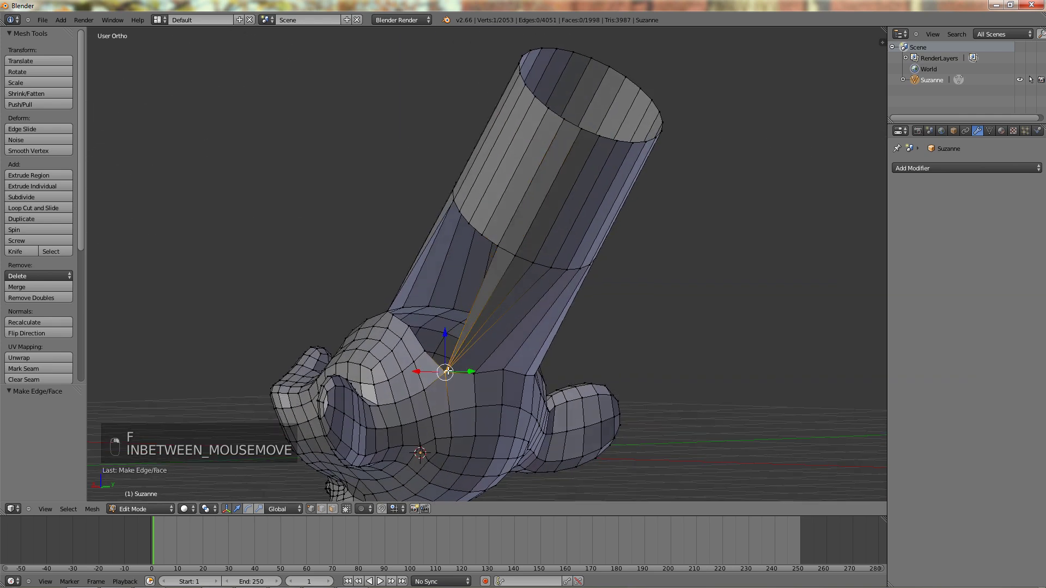
{"action": "middle_click_drag", "start_coordinate": [490, 234], "coordinate": [487, 268]}
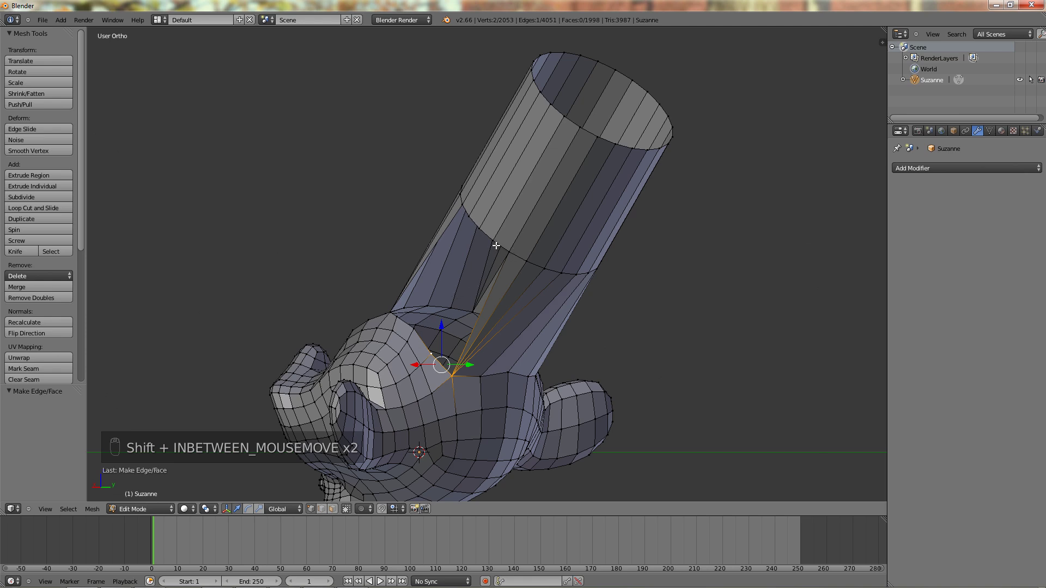
Fill the last four gap faces on the tube and deselect all vertices
{"action": "key", "text": "f"}
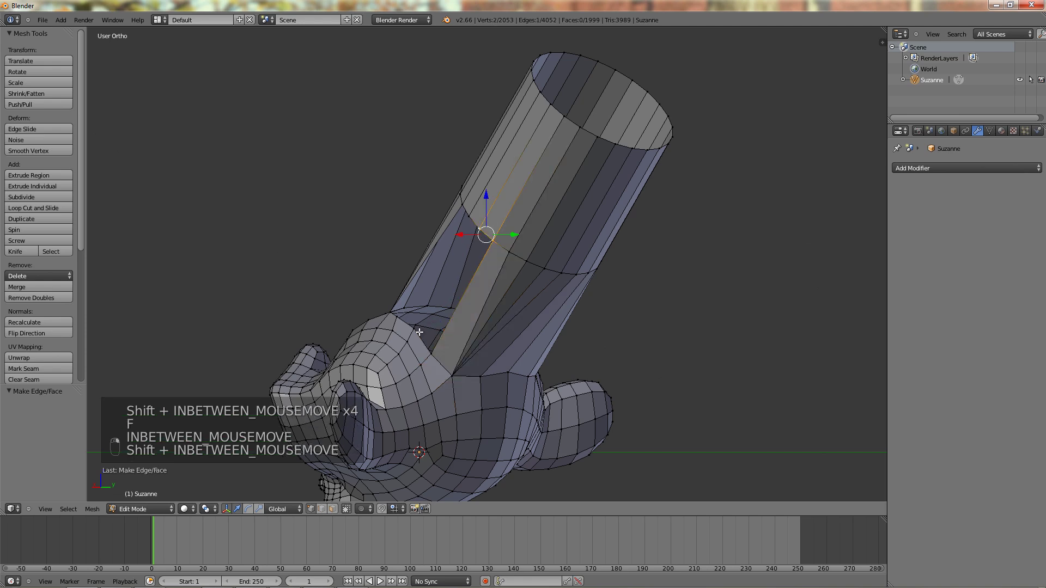
{"action": "key", "text": "f"}
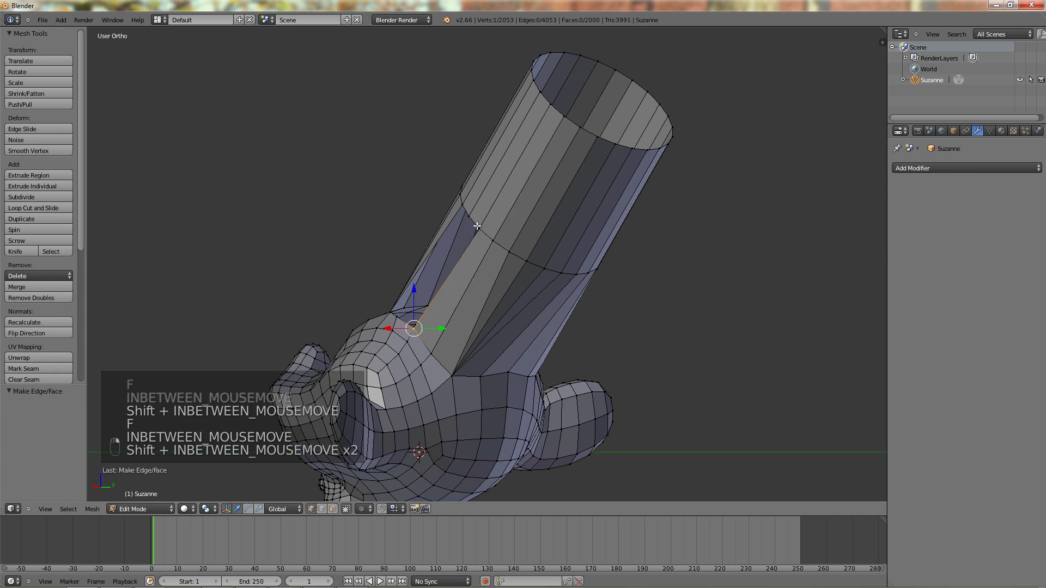
{"action": "key", "text": "f"}
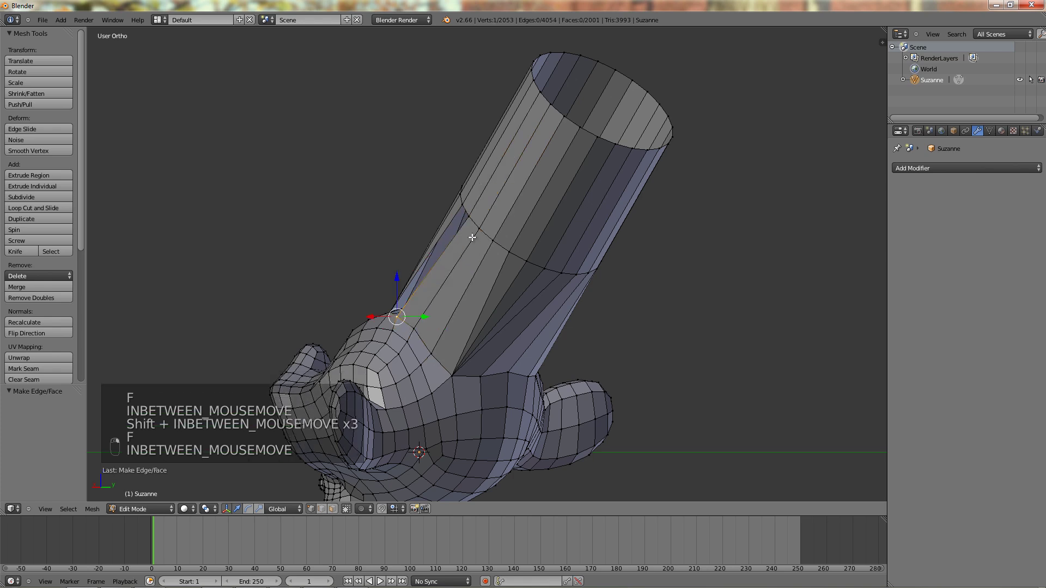
{"action": "key", "text": "f"}
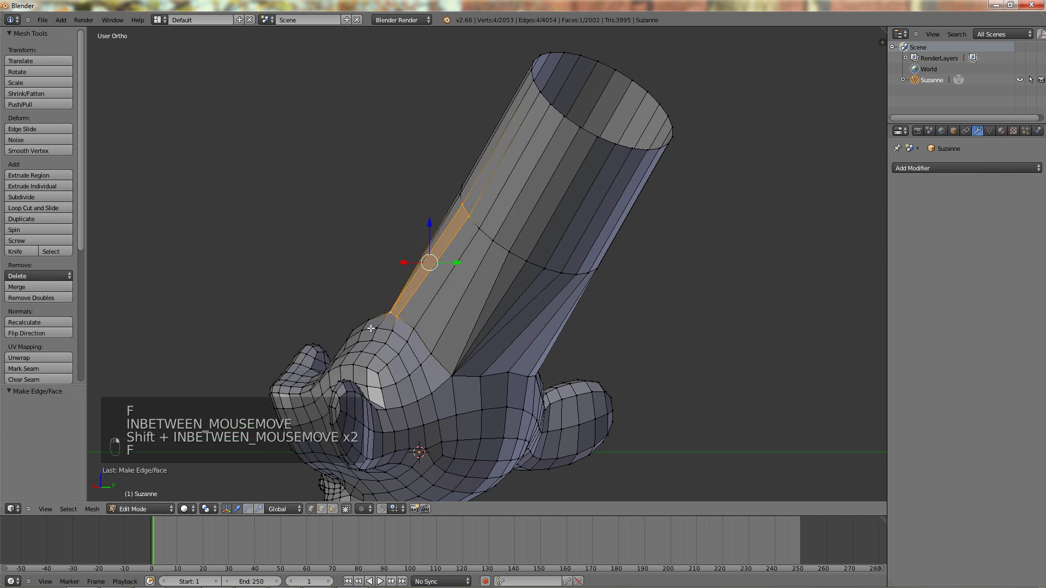
{"action": "key", "text": "a"}
{"action": "middle_click_drag", "start_coordinate": [392, 313], "coordinate": [578, 381]}
Return to Object Mode and add a level-2 Subdivision Surface to Suzanne with Ctrl+2
{"action": "key", "text": "Tab"}
{"action": "key", "text": "ctrl+2"}
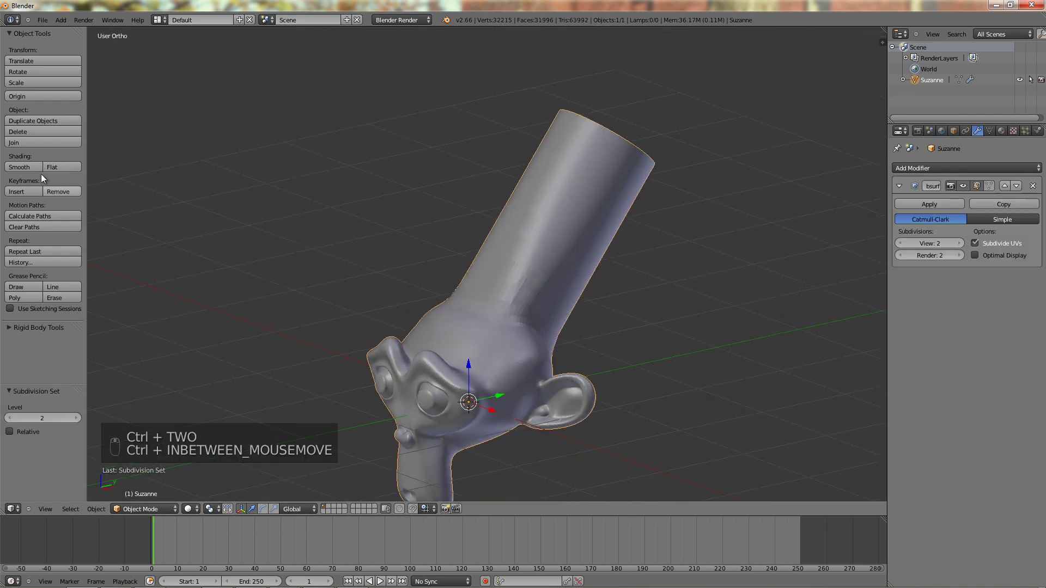
{"action": "middle_click_drag", "start_coordinate": [440, 251], "coordinate": [553, 372]}
{"action": "middle_click_drag", "start_coordinate": [606, 338], "coordinate": [550, 362]}
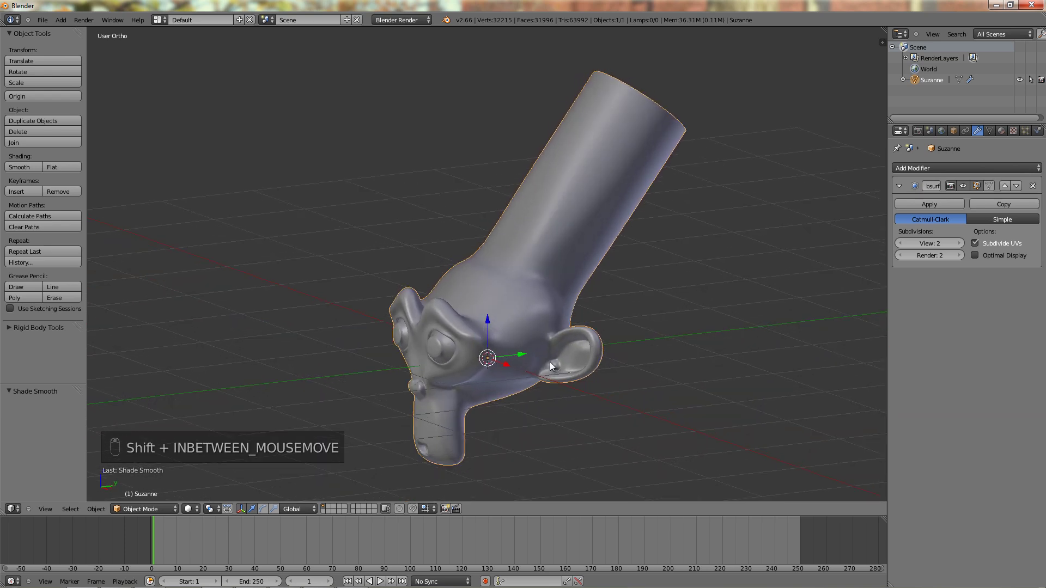